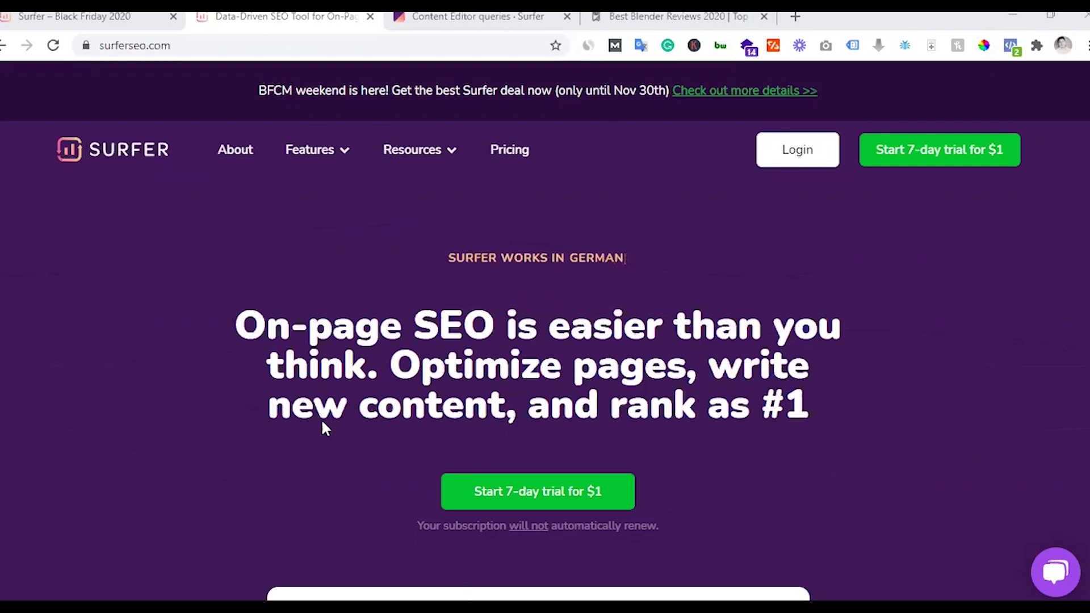
# - Look over the Surfer home page and open the Pricing page
pyautogui.scroll(-5, 349, 361)
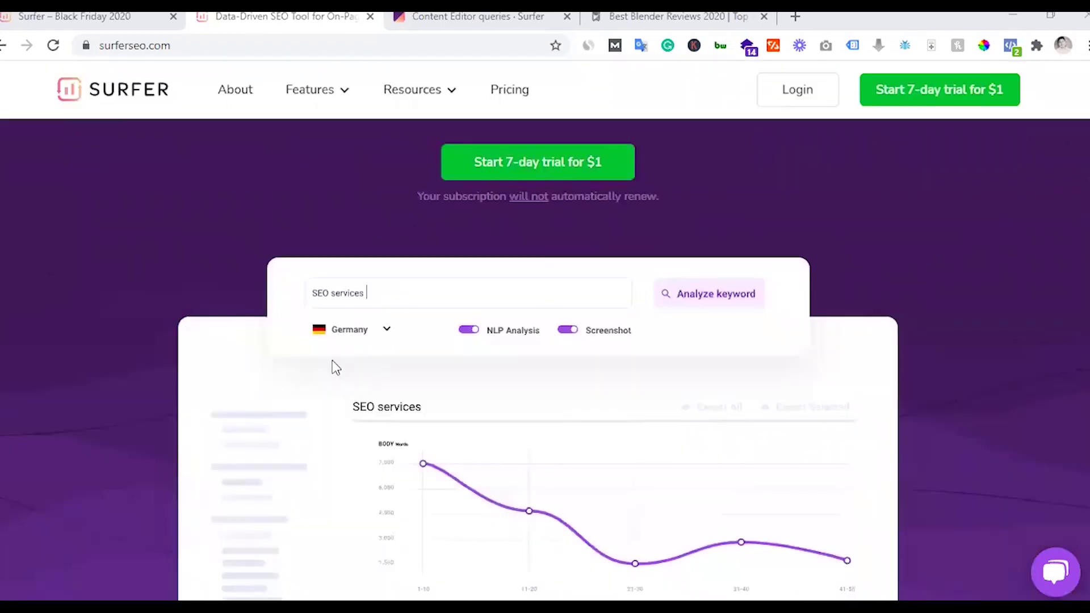
pyautogui.scroll(-12, 333, 361)
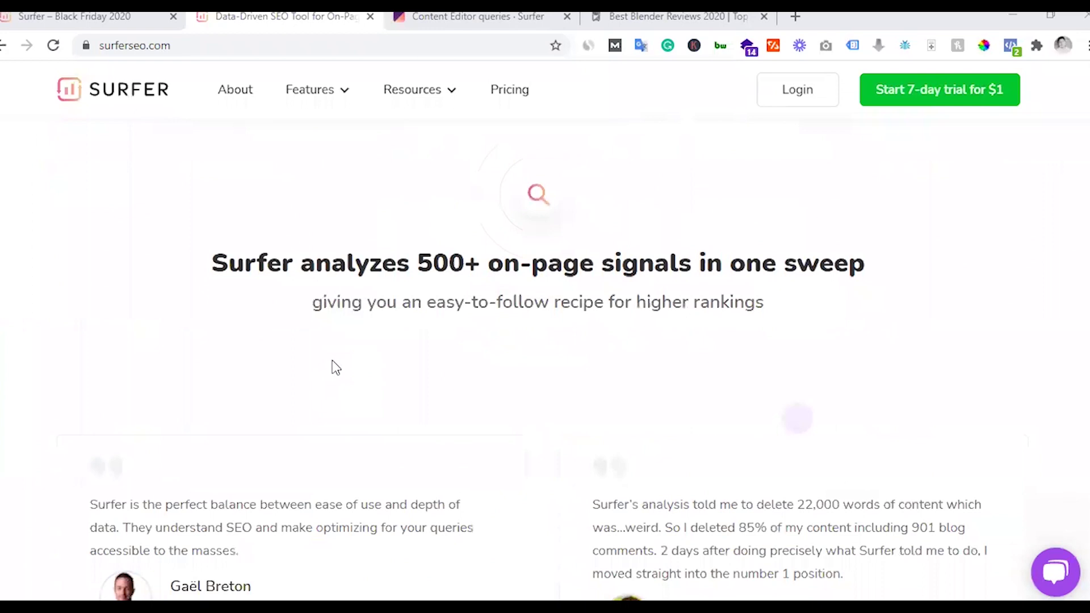
pyautogui.click(525, 93)
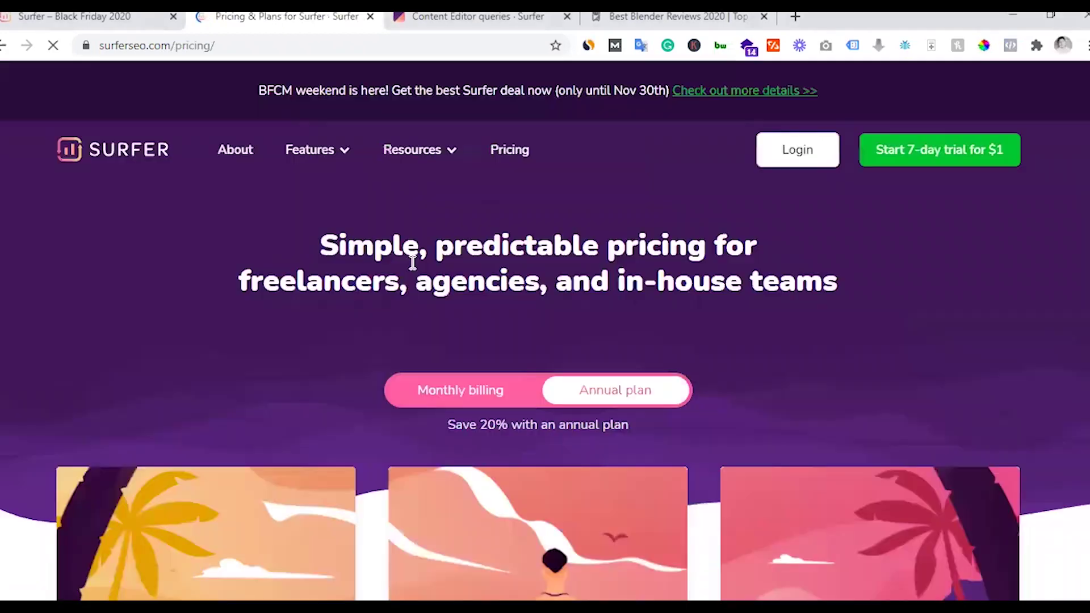
# - Switch the pricing plans from annual to monthly billing
pyautogui.scroll(-1, 414, 267)
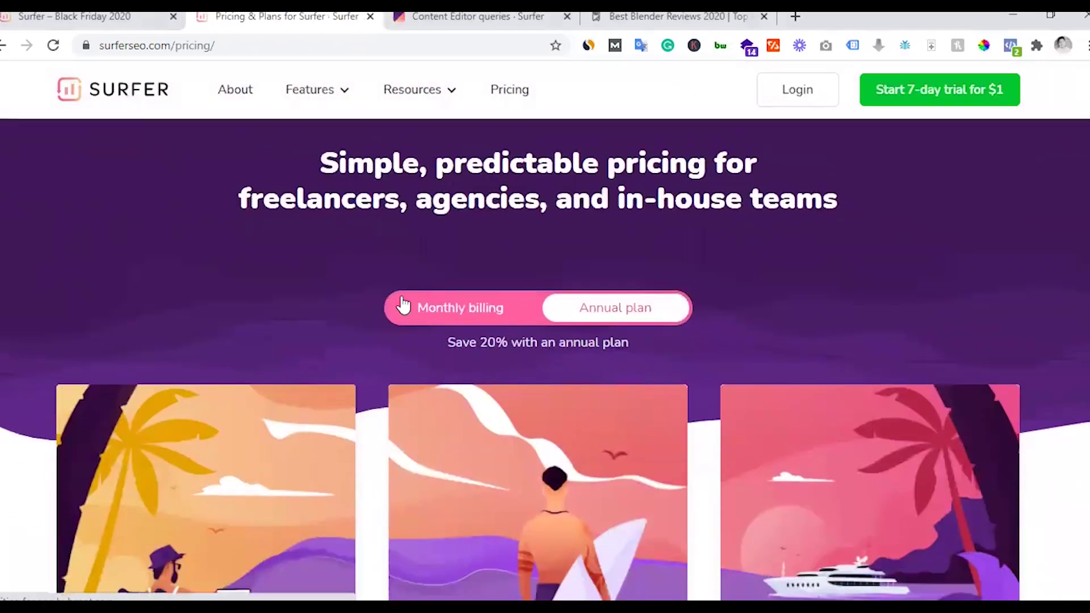
pyautogui.moveTo(487, 342); pyautogui.dragTo(558, 341)
pyautogui.click(486, 343)
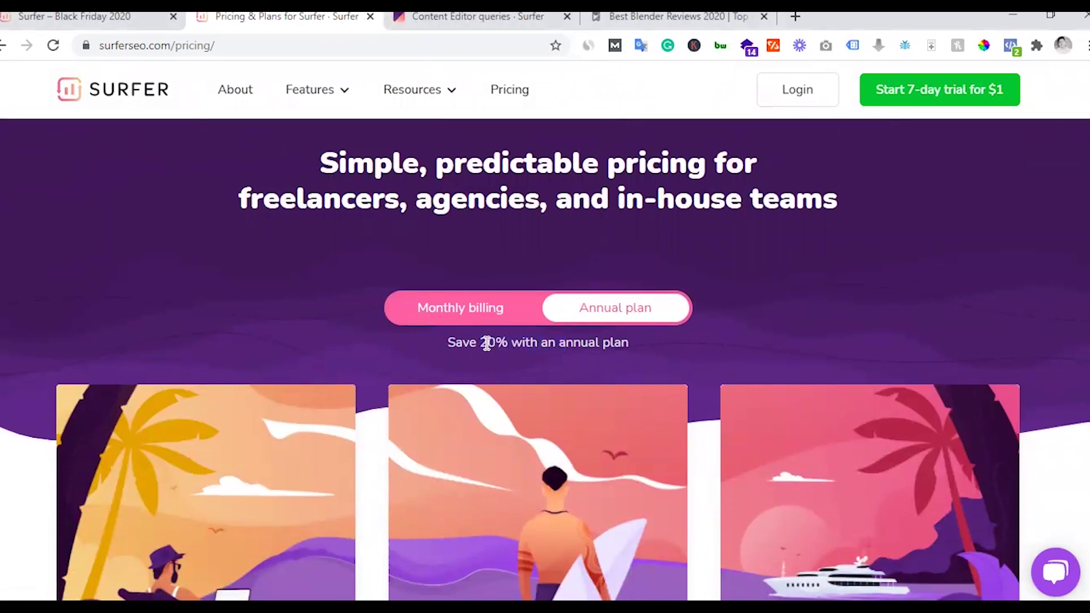
pyautogui.click(463, 312)
# - Review the monthly prices and included features of the Basic, Pro and Business plans
pyautogui.scroll(-7, 390, 378)
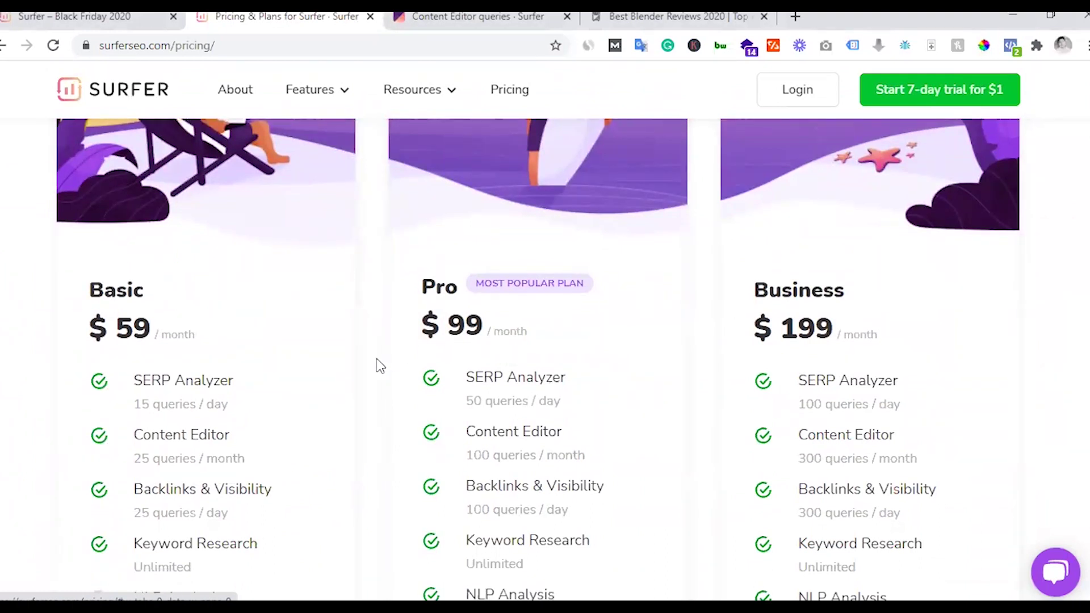
pyautogui.scroll(-2, 380, 366)
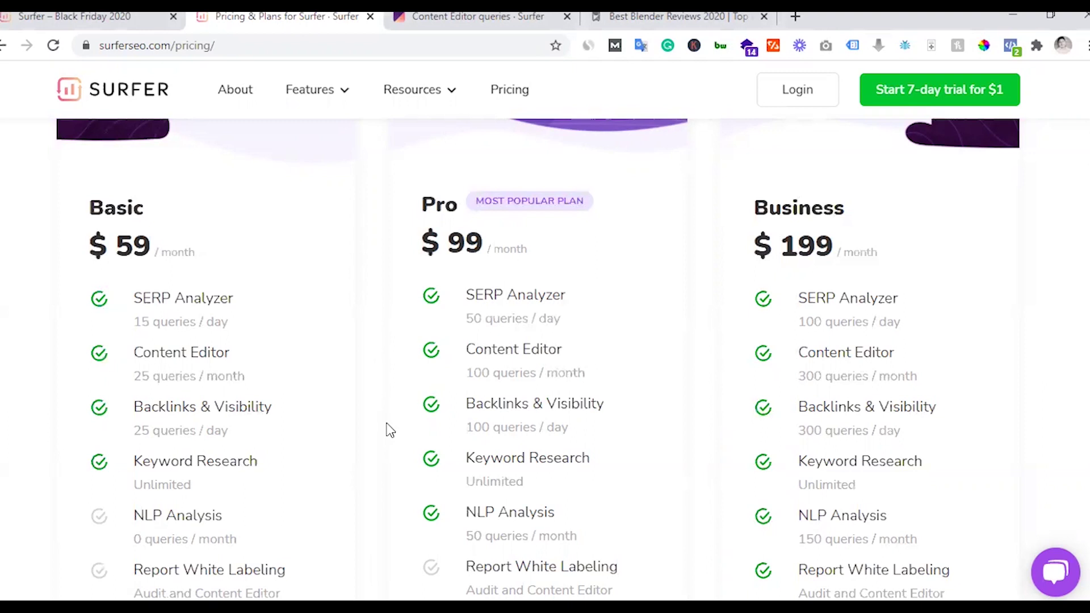
pyautogui.scroll(-1, 390, 430)
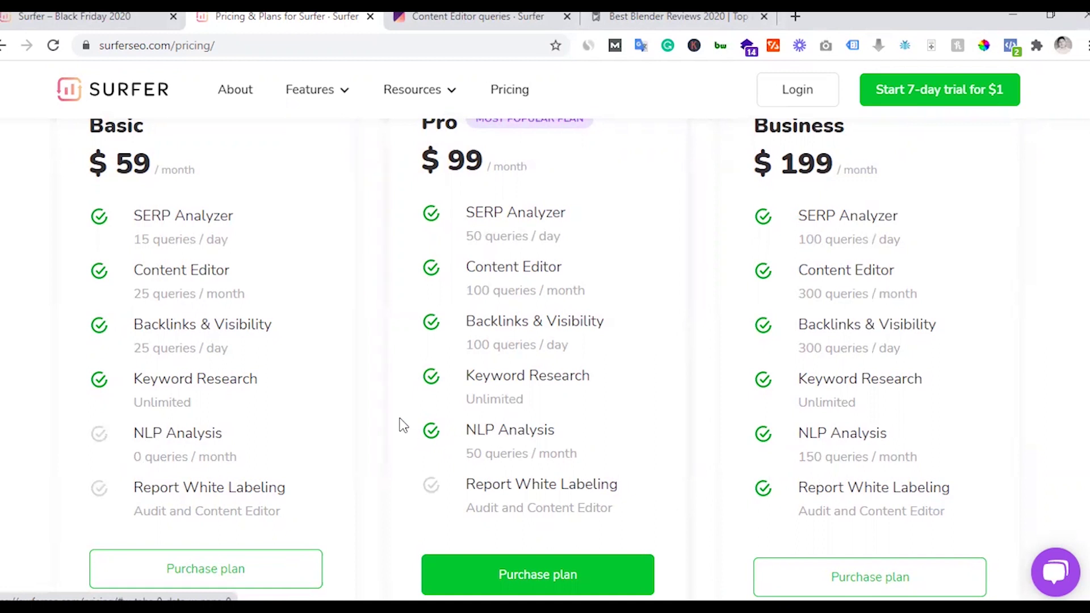
pyautogui.scroll(4, 403, 426)
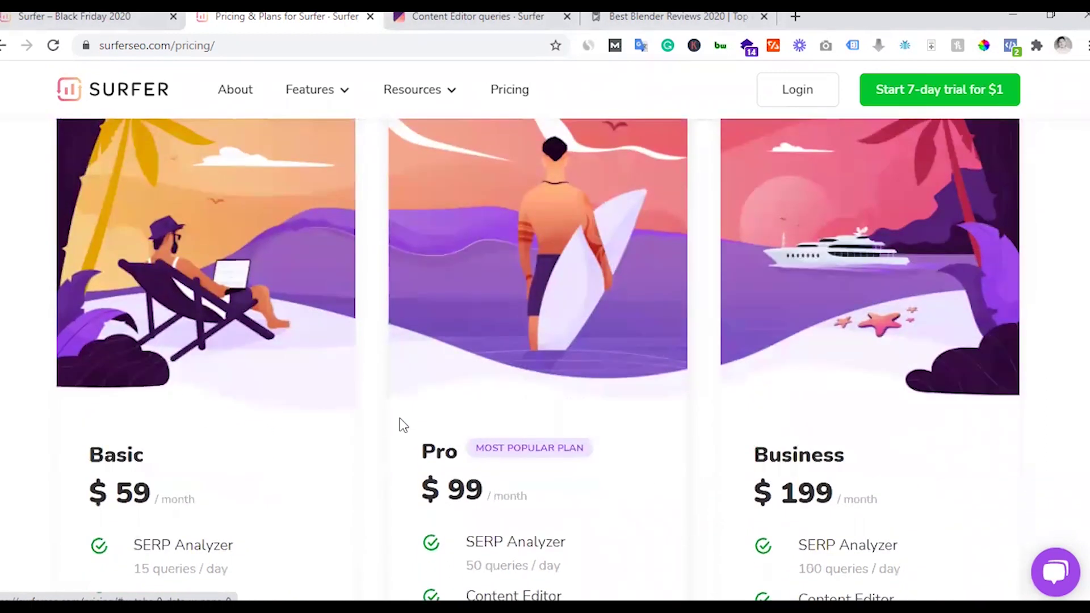
pyautogui.scroll(1, 403, 425)
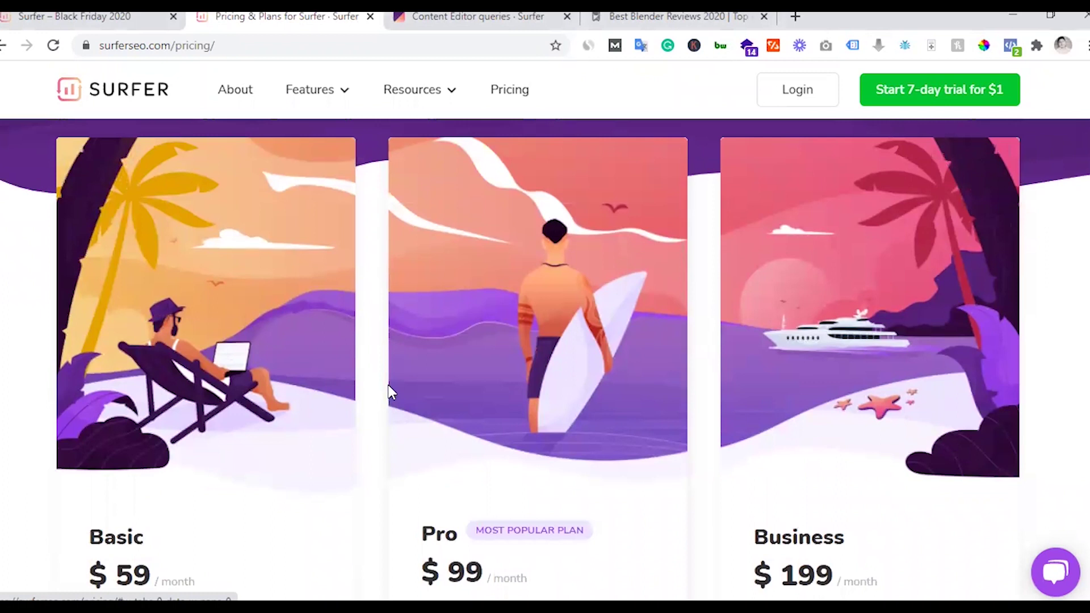
pyautogui.scroll(3, 387, 383)
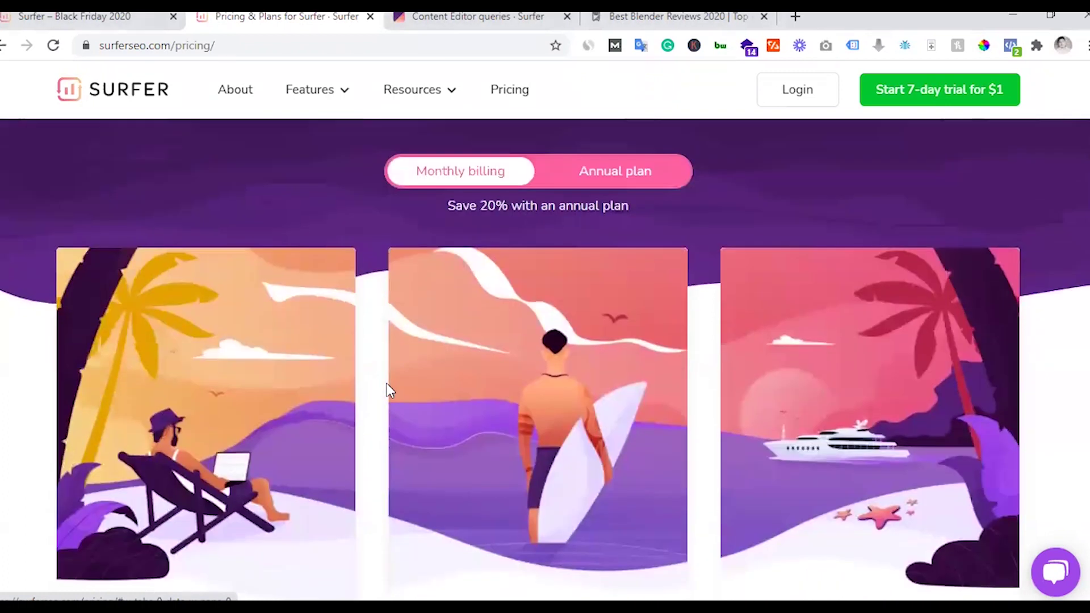
pyautogui.scroll(2, 364, 380)
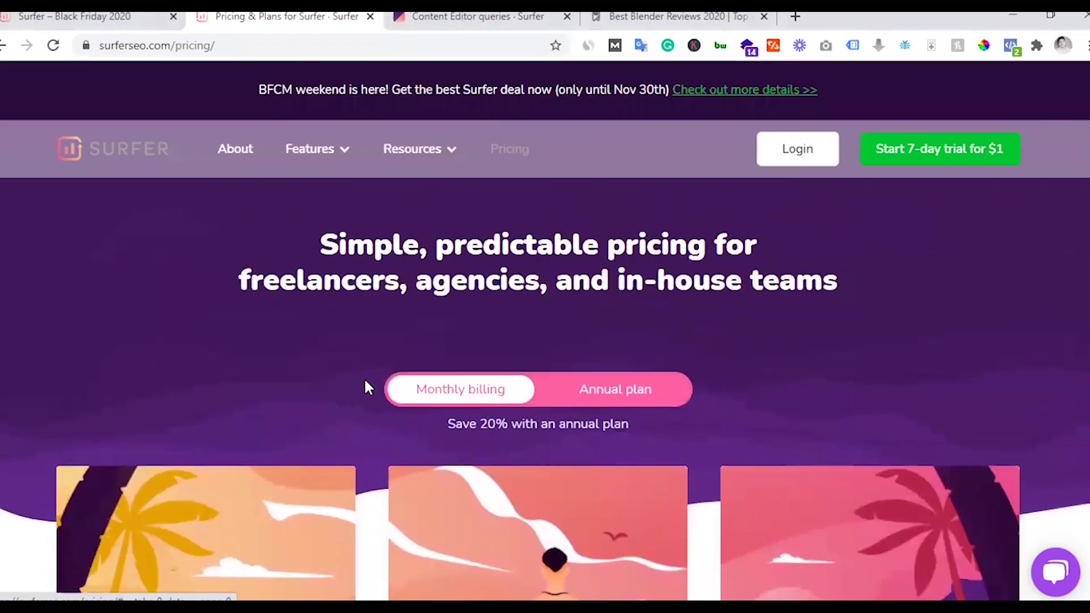
# - Compare the Pro and Basic monthly prices and check the NLP Analysis entry of the Basic plan
pyautogui.scroll(-10, 366, 383)
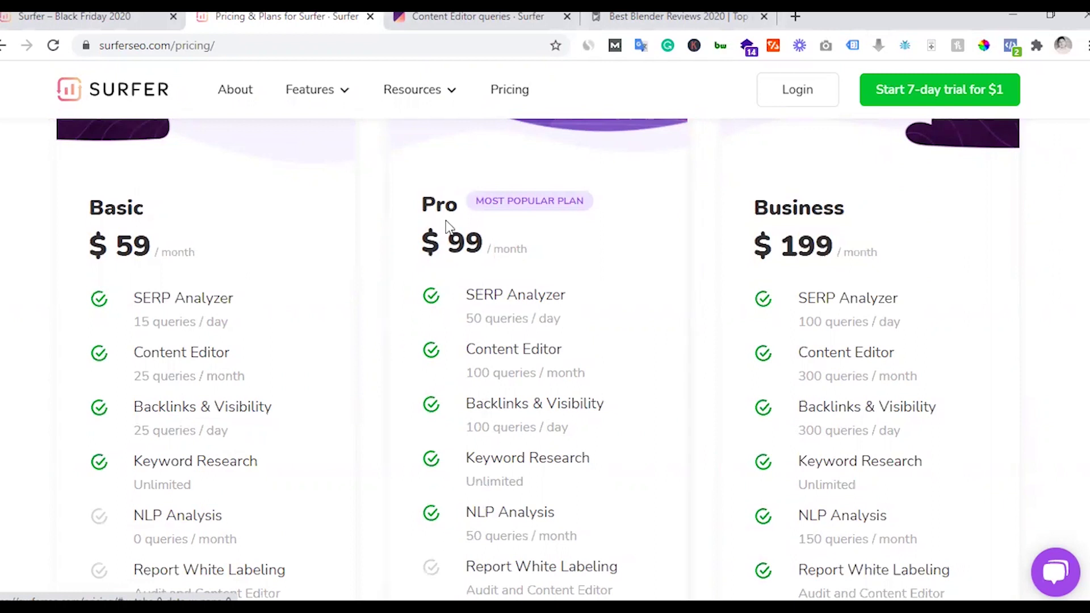
pyautogui.moveTo(438, 235); pyautogui.dragTo(509, 249)
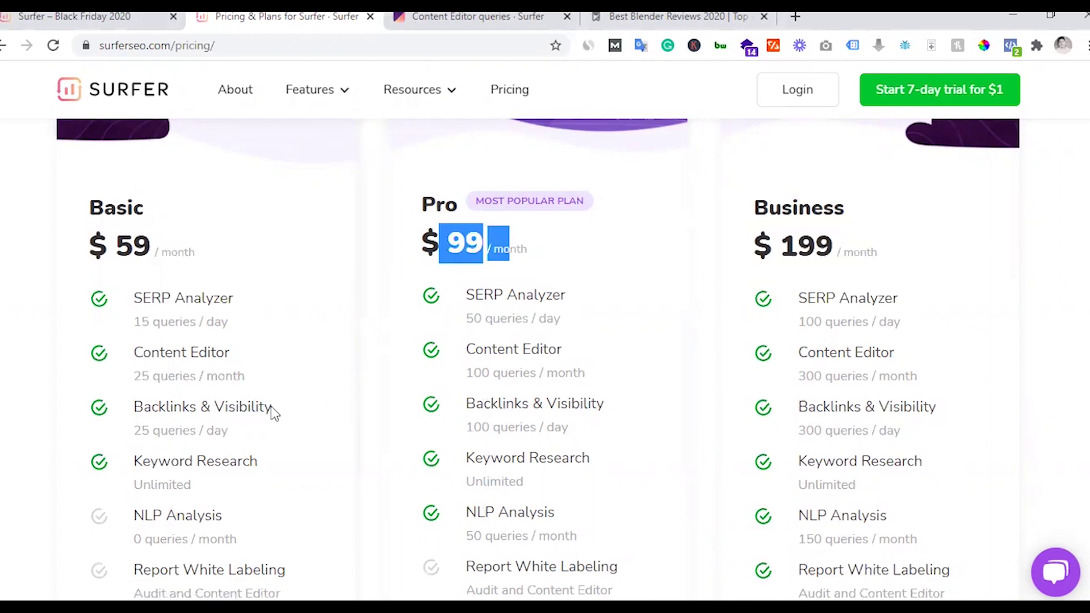
pyautogui.moveTo(114, 246); pyautogui.dragTo(154, 251)
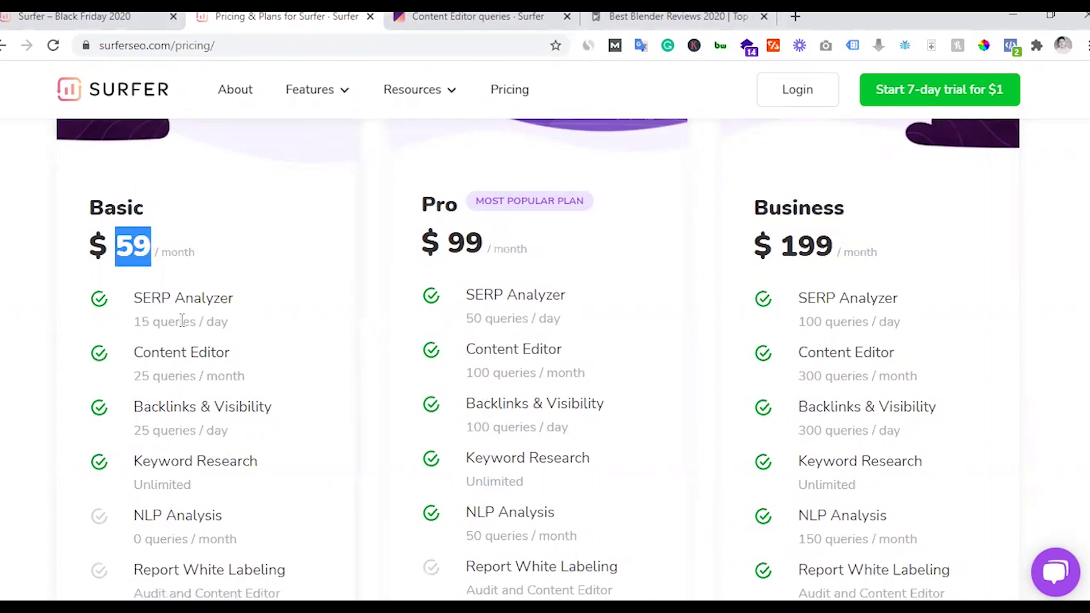
pyautogui.moveTo(135, 515); pyautogui.dragTo(217, 514)
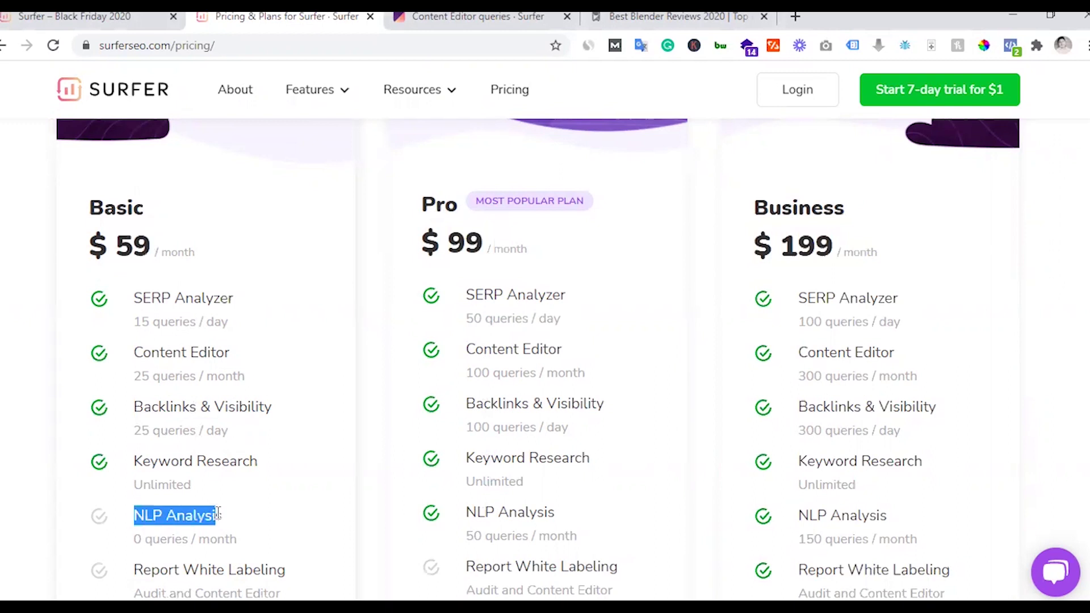
pyautogui.click(216, 514)
# - Examine the side-by-side plan comparison table, including the Hobby plan's price, NLP and SERP Analyzer limits
pyautogui.scroll(-3, 477, 386)
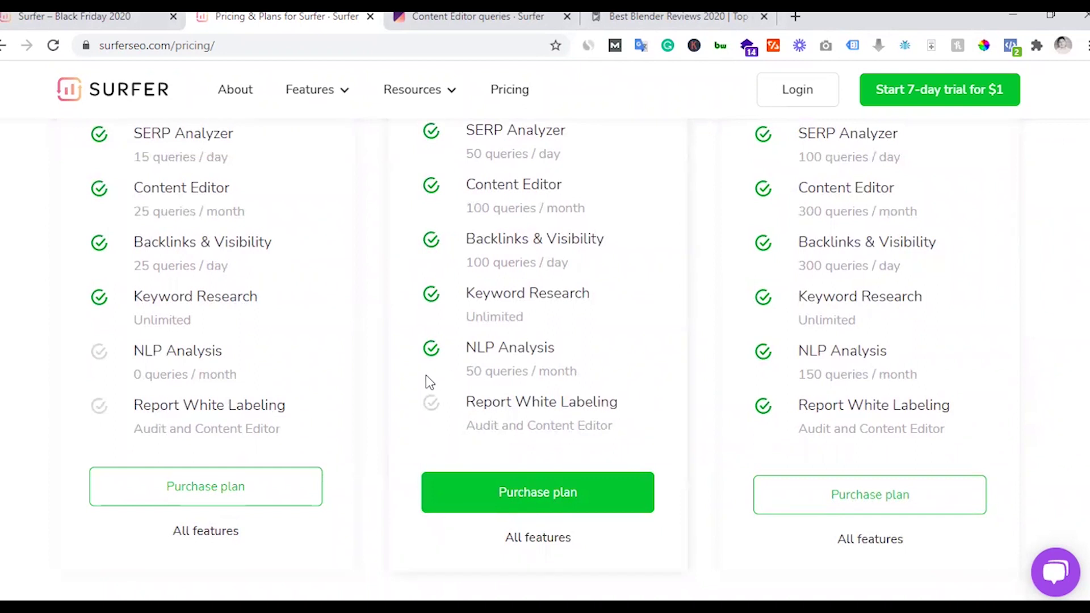
pyautogui.scroll(-4, 391, 406)
pyautogui.scroll(-6, 390, 403)
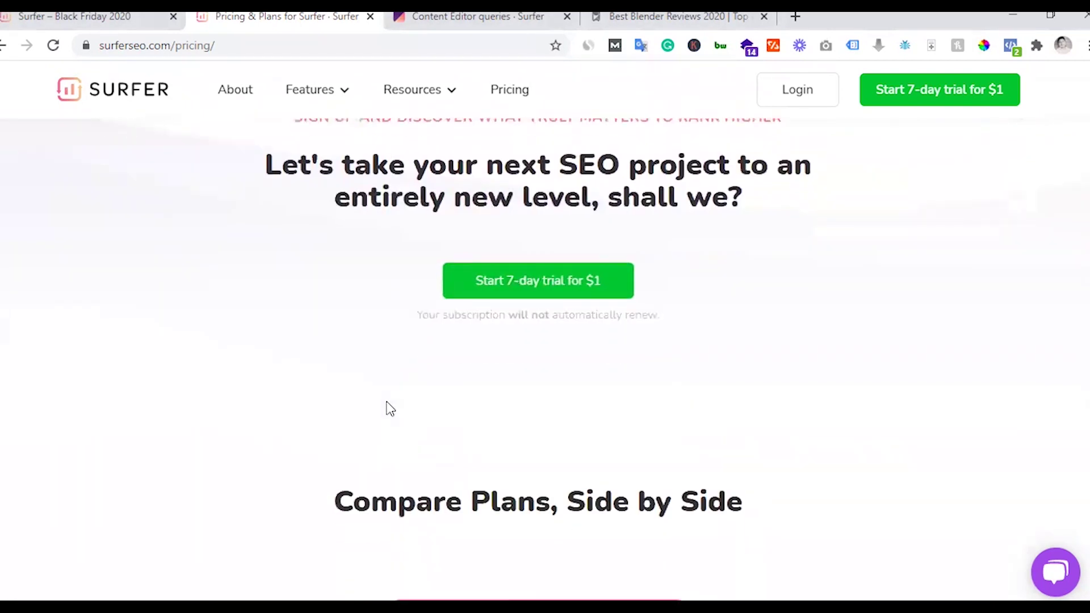
pyautogui.scroll(-7, 386, 398)
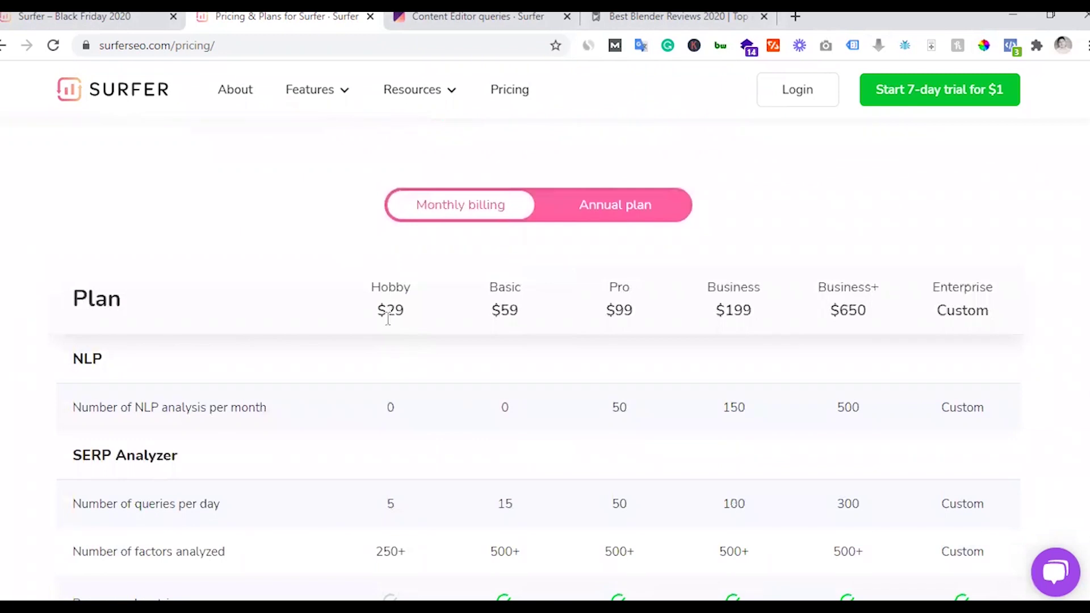
pyautogui.scroll(-1, 390, 312)
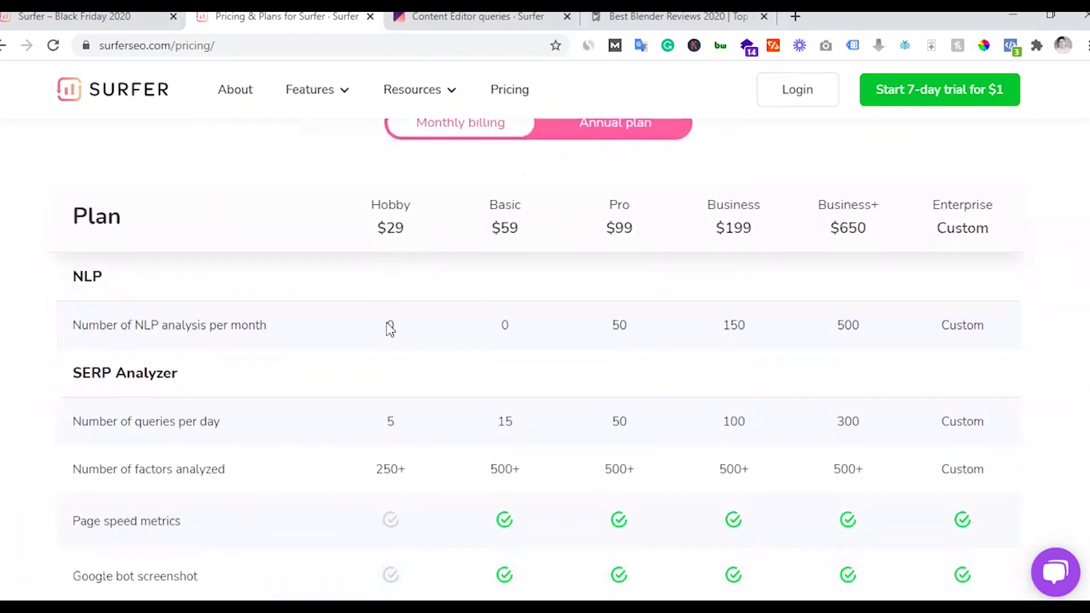
pyautogui.scroll(-1, 385, 335)
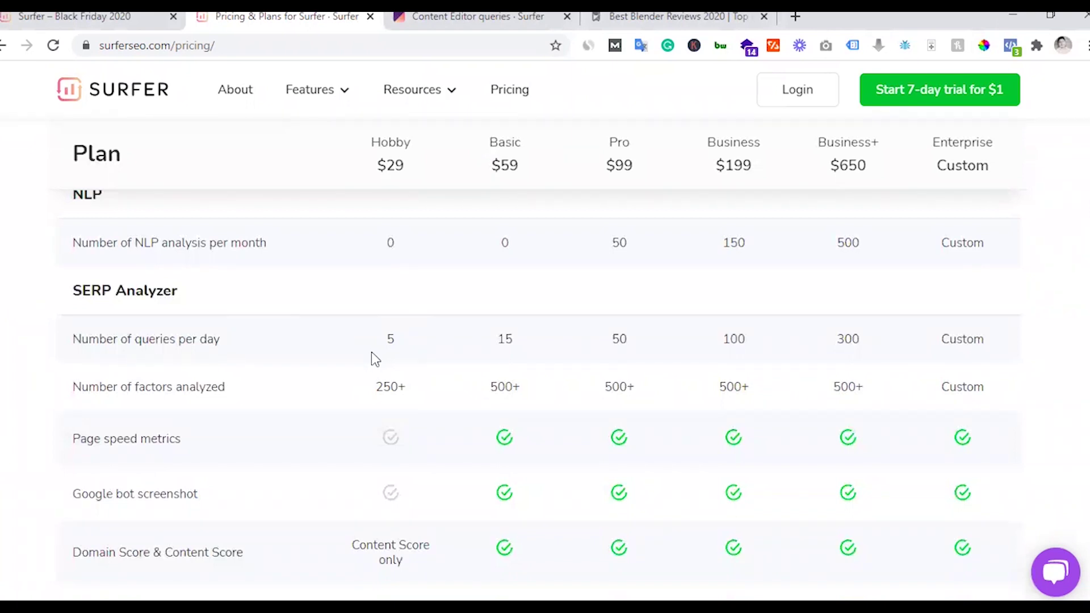
pyautogui.scroll(3, 476, 393)
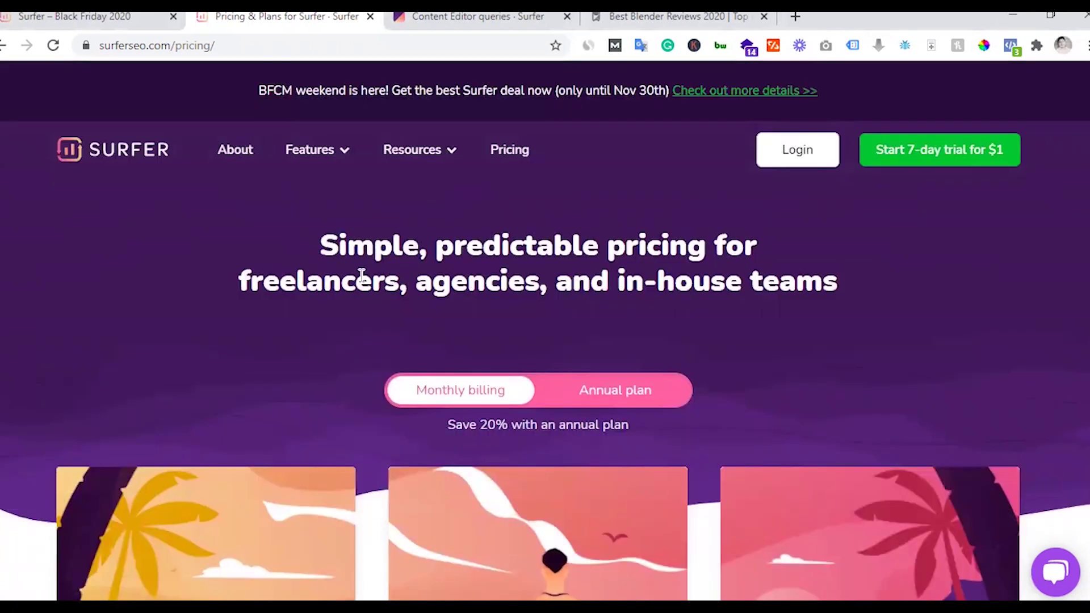
# - Switch to the Surfer Black Friday 2020 page and view its Starter Pack and Boost Your Plan offers
pyautogui.click(143, 14)
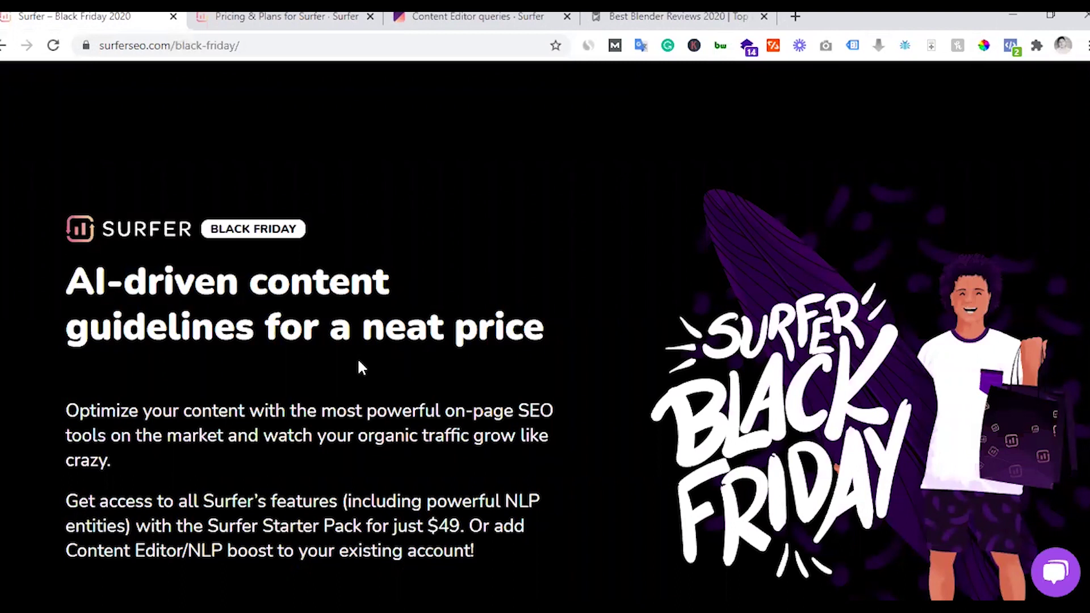
pyautogui.scroll(-2, 358, 362)
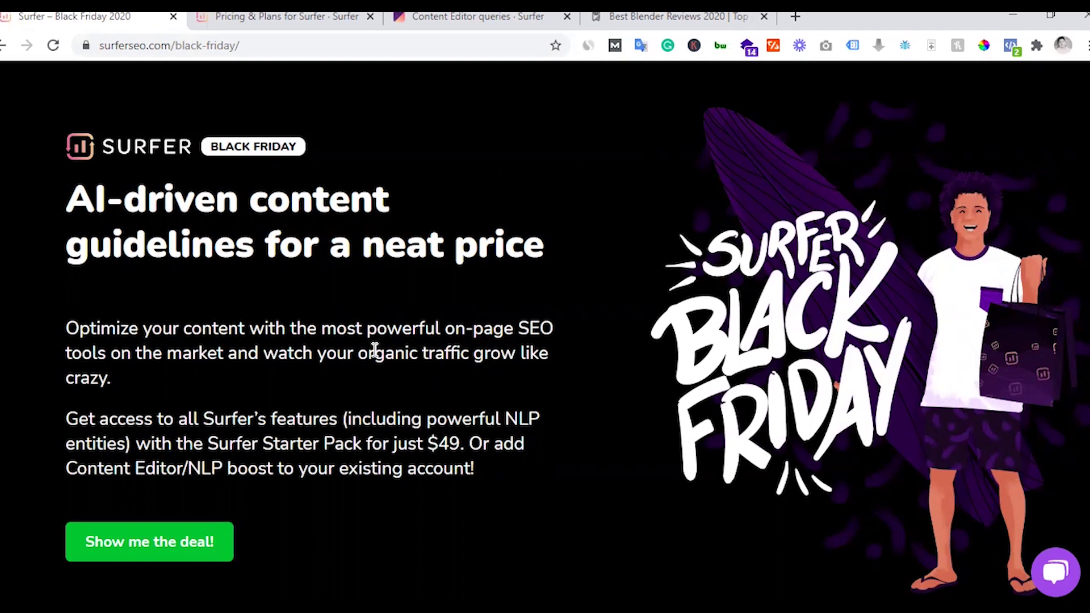
pyautogui.scroll(-10, 374, 349)
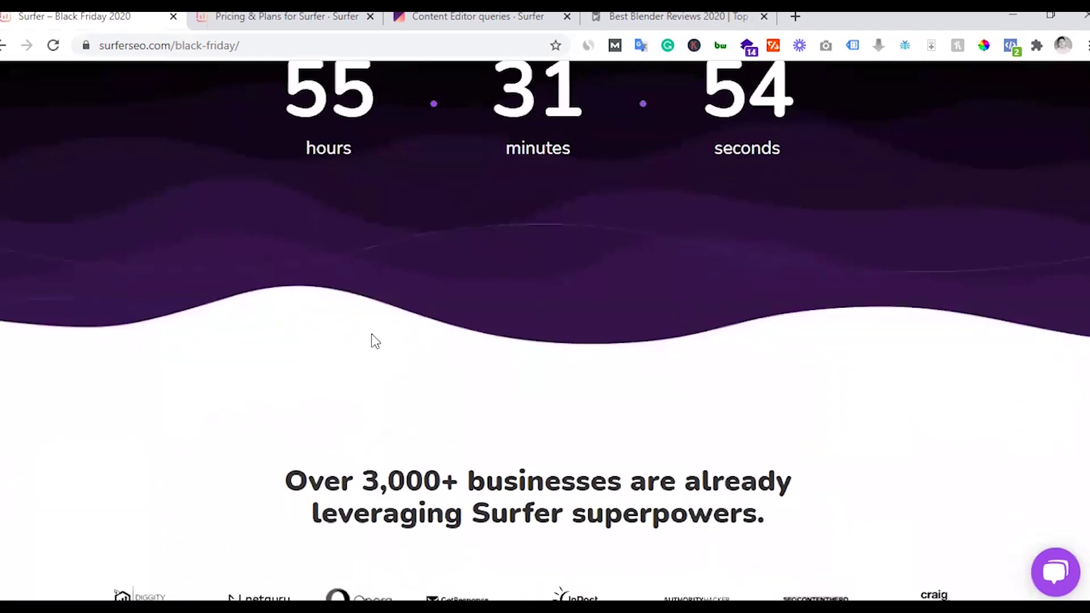
pyautogui.scroll(-15, 367, 282)
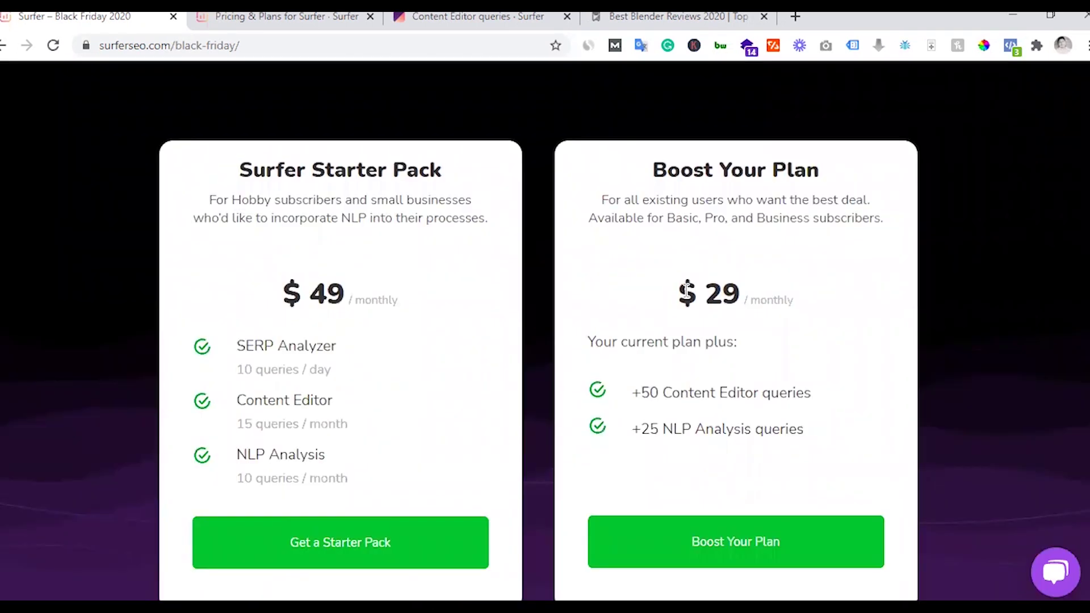
# - Compare the Black Friday offers with the regular plans and check the Basic plan's monthly Content Editor queries
pyautogui.hotkey('ctrl', 'Tab')
pyautogui.scroll(-4, 382, 398)
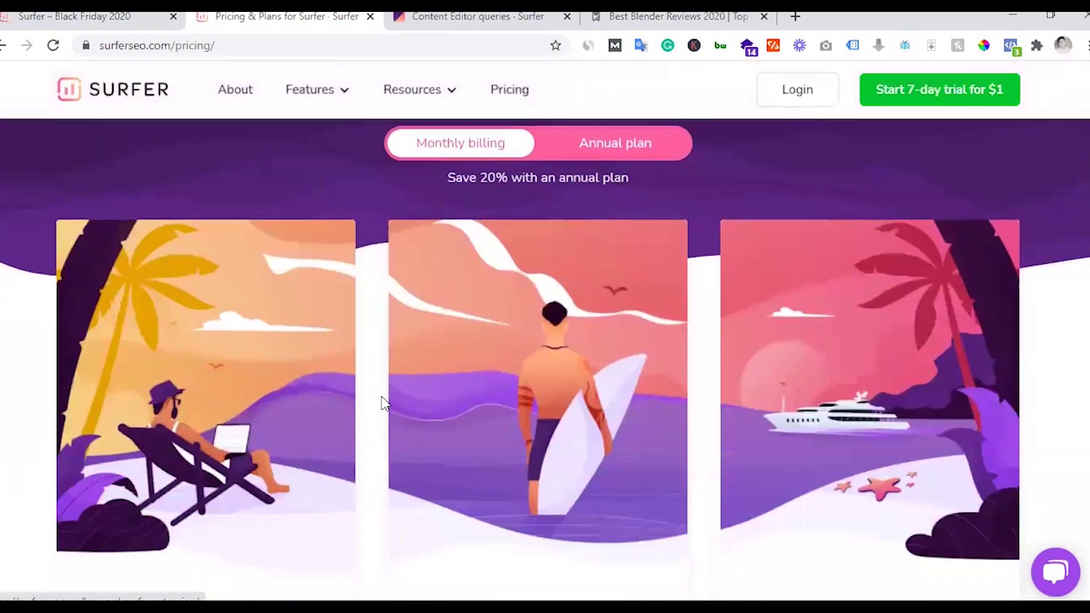
pyautogui.scroll(-6, 382, 397)
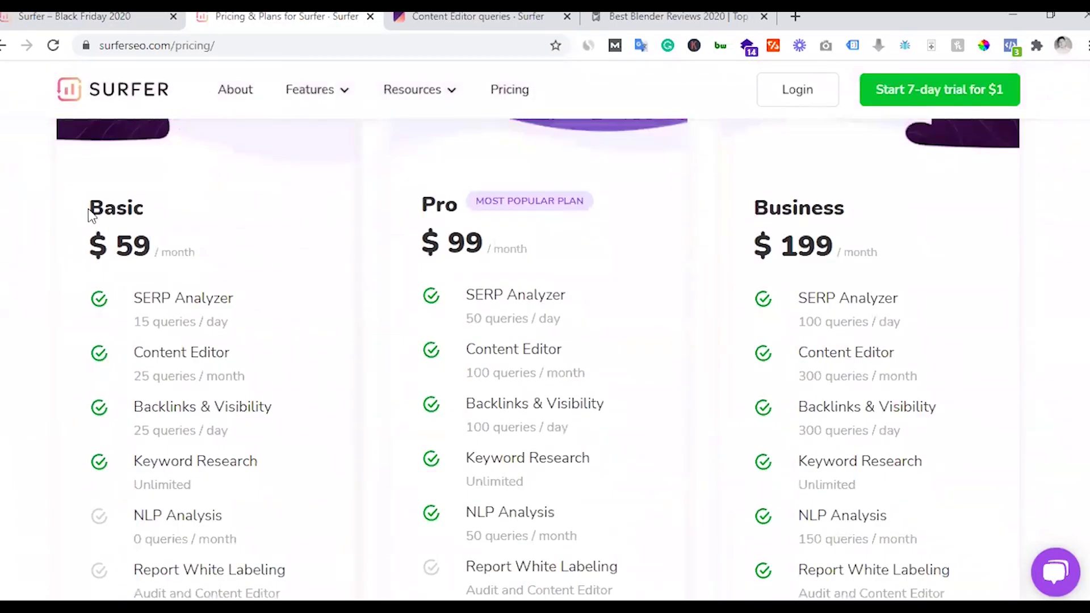
pyautogui.click(182, 17)
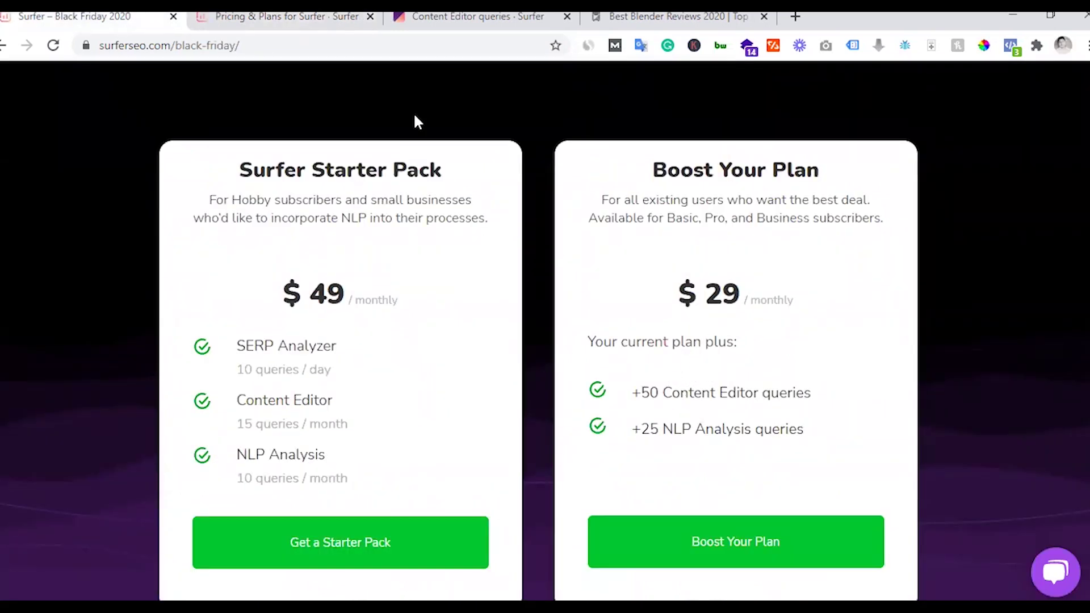
pyautogui.hotkey('ctrl', 'Tab')
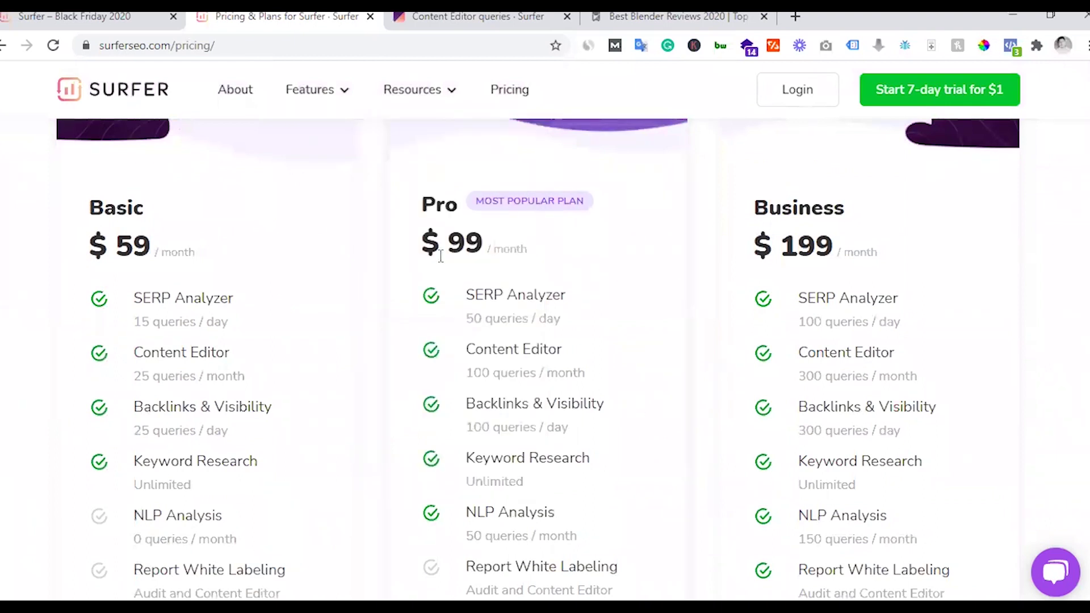
pyautogui.moveTo(137, 375); pyautogui.dragTo(237, 376)
# - View the Content Editor page in the Surfer app, then return to the Basic plan's features on the pricing page
pyautogui.click(460, 16)
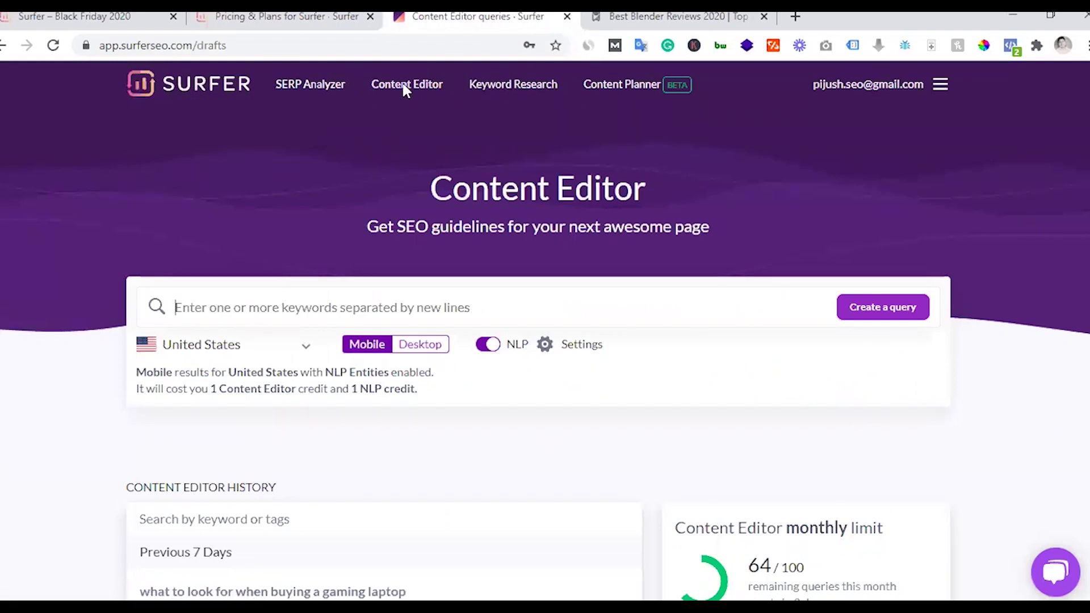
pyautogui.click(278, 16)
pyautogui.click(177, 383)
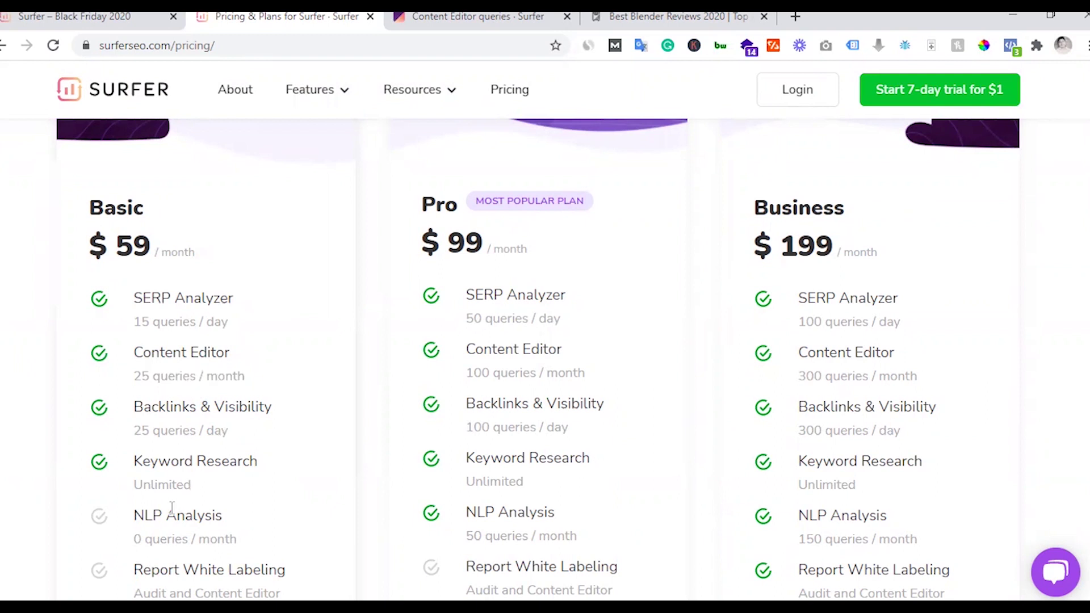
# - Check the Boost Your Plan offer's eligibility and extra NLP Analysis queries, then return to the pricing page
pyautogui.click(151, 18)
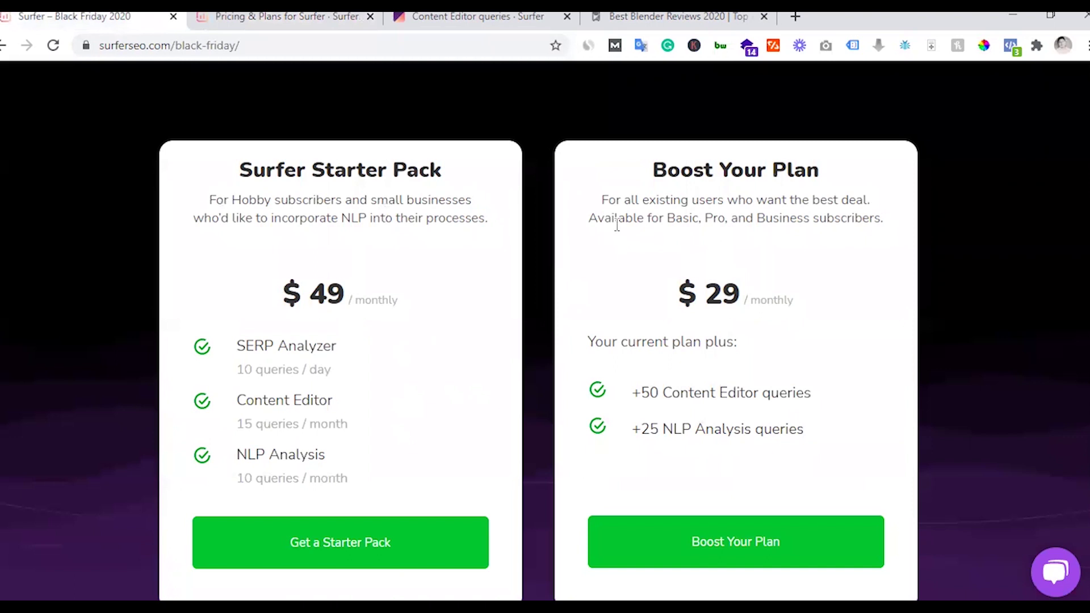
pyautogui.moveTo(616, 202); pyautogui.dragTo(712, 204)
pyautogui.click(711, 219)
pyautogui.moveTo(641, 429); pyautogui.dragTo(726, 430)
pyautogui.click(686, 426)
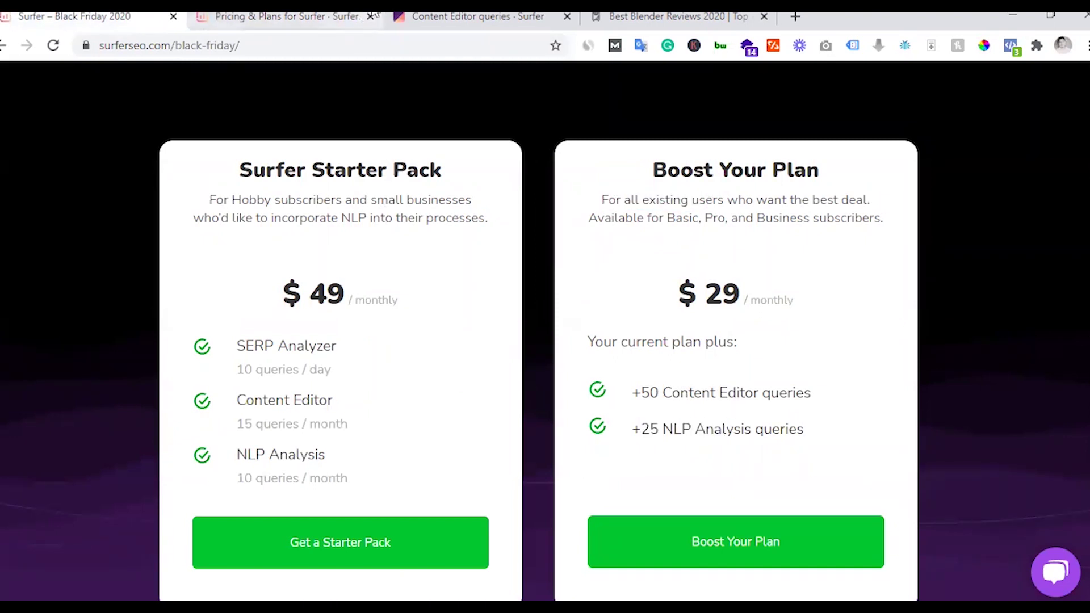
pyautogui.click(284, 17)
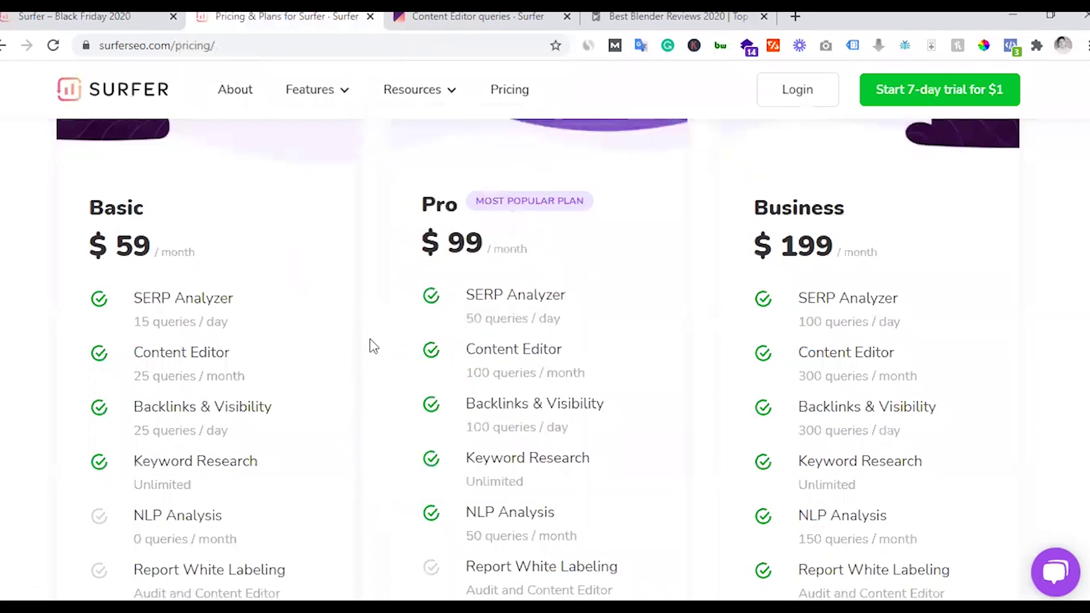
# - Return to the Surfer Black Friday page and check the Starter Pack's Content Editor and NLP Analysis query allowances
pyautogui.click(159, 14)
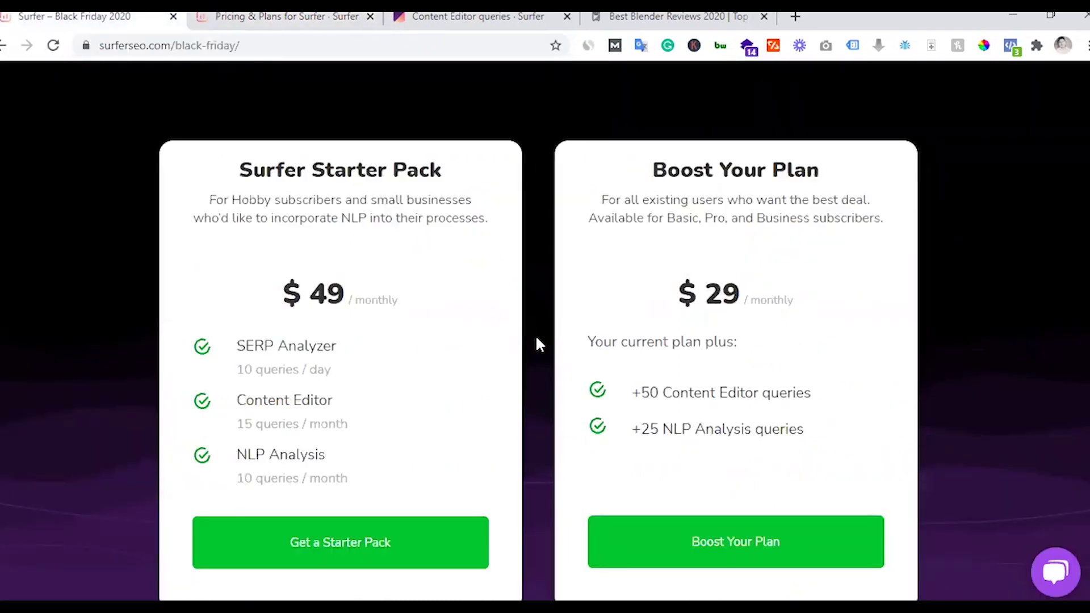
pyautogui.scroll(-1, 537, 339)
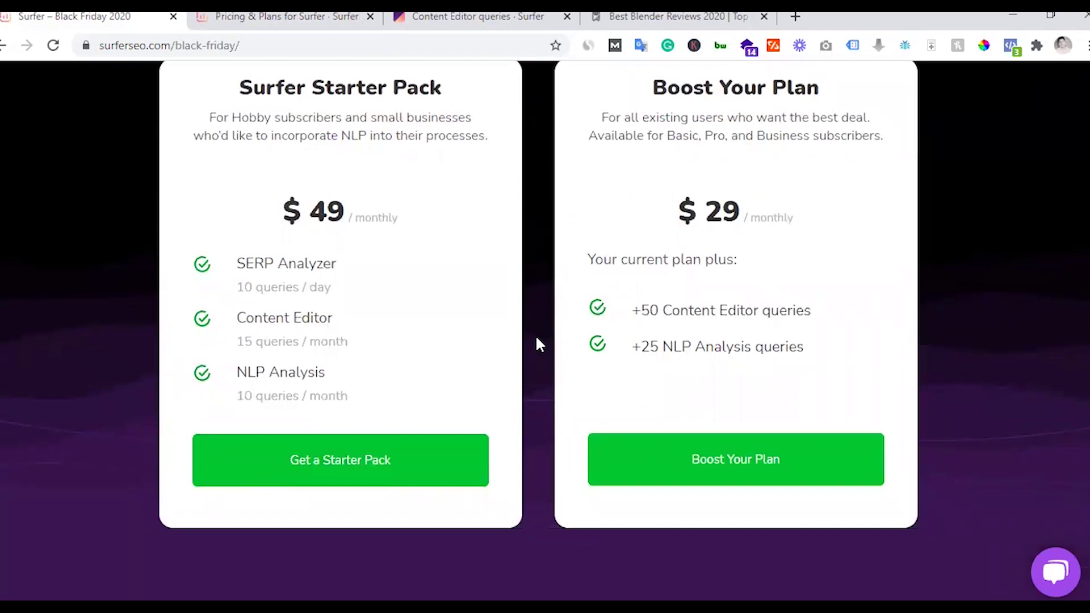
pyautogui.scroll(1, 537, 341)
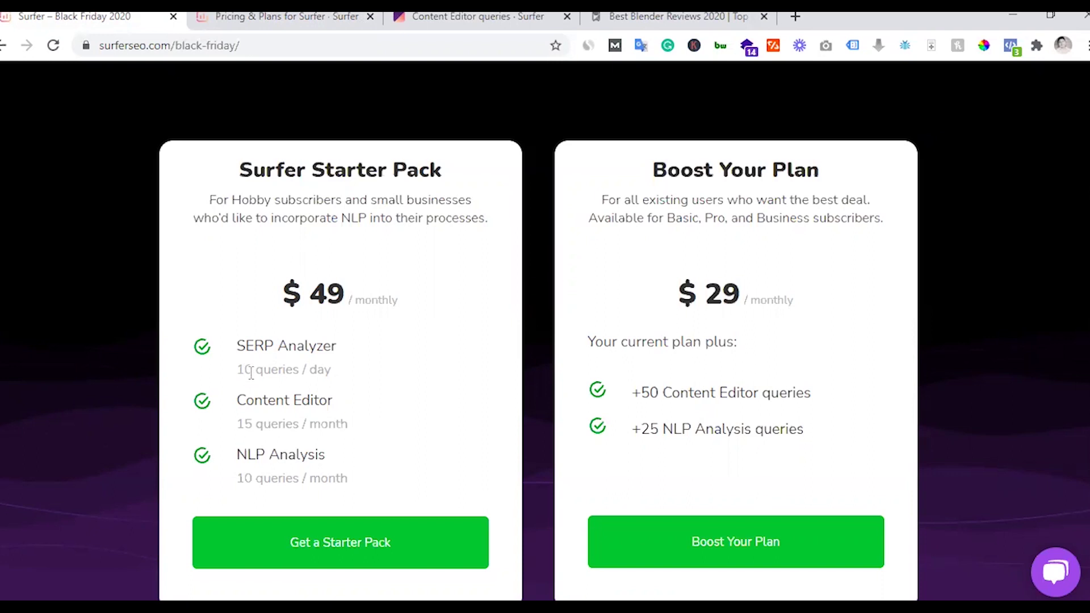
pyautogui.moveTo(238, 421)
pyautogui.mouseDown()
pyautogui.moveTo(323, 423)
pyautogui.moveTo(240, 420)
pyautogui.mouseUp()
pyautogui.moveTo(239, 473); pyautogui.dragTo(336, 478)
pyautogui.click(309, 469)
# - Check the Starter Pack's monthly price and included features, then compare them with the regular plans on the pricing page
pyautogui.moveTo(290, 295); pyautogui.dragTo(414, 296)
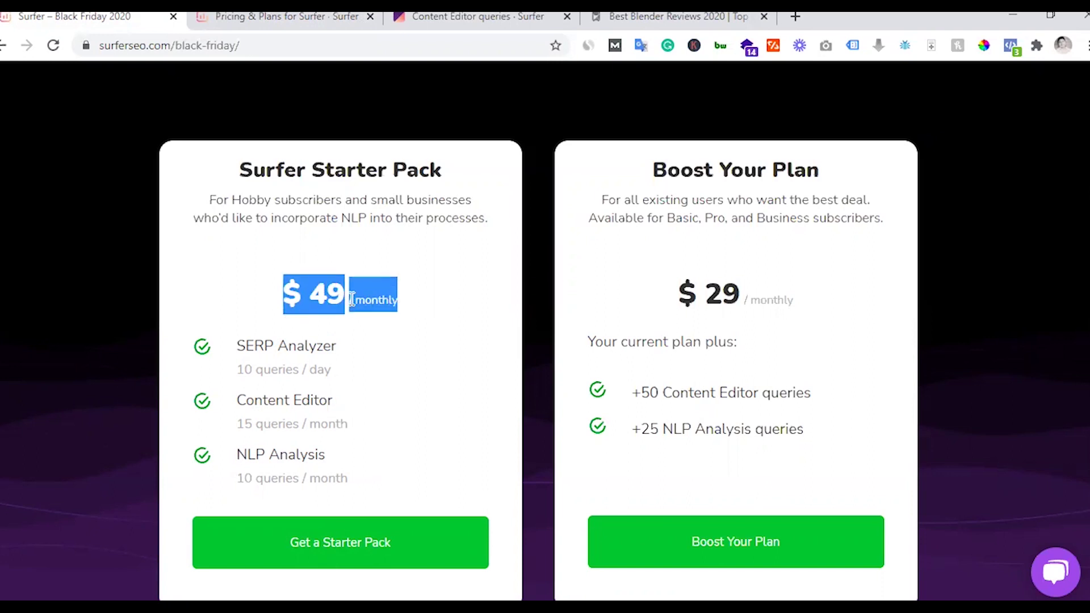
pyautogui.click(318, 307)
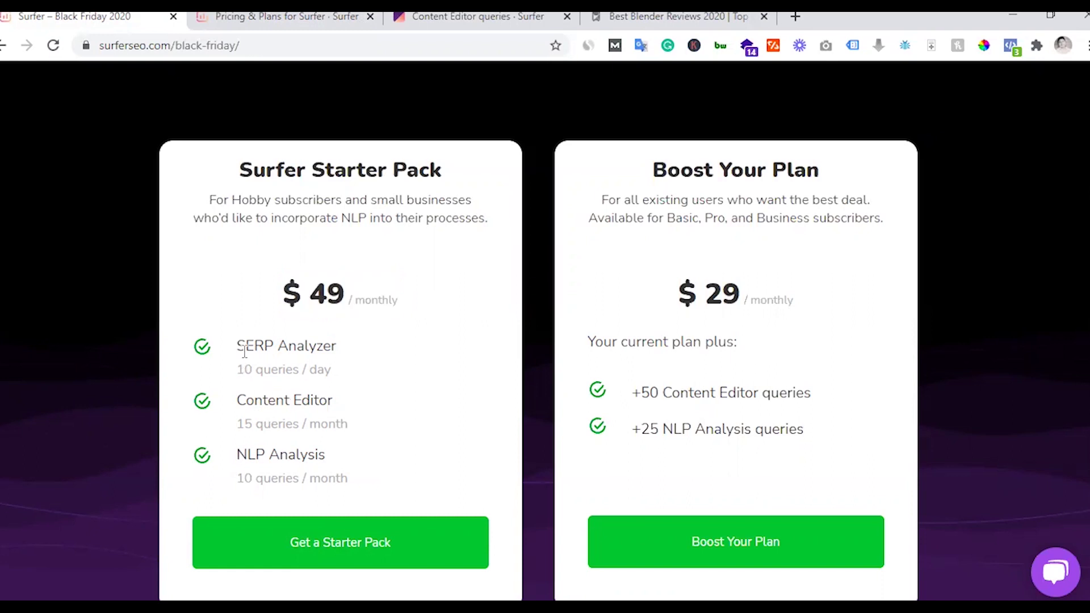
pyautogui.moveTo(238, 346); pyautogui.dragTo(368, 456)
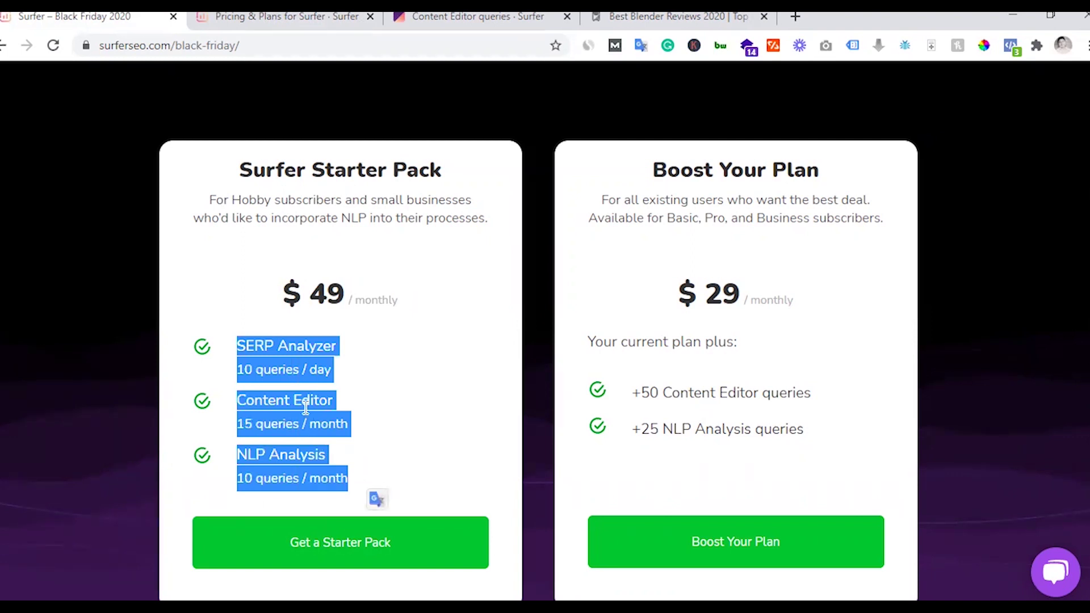
pyautogui.click(297, 378)
pyautogui.moveTo(292, 295); pyautogui.dragTo(406, 299)
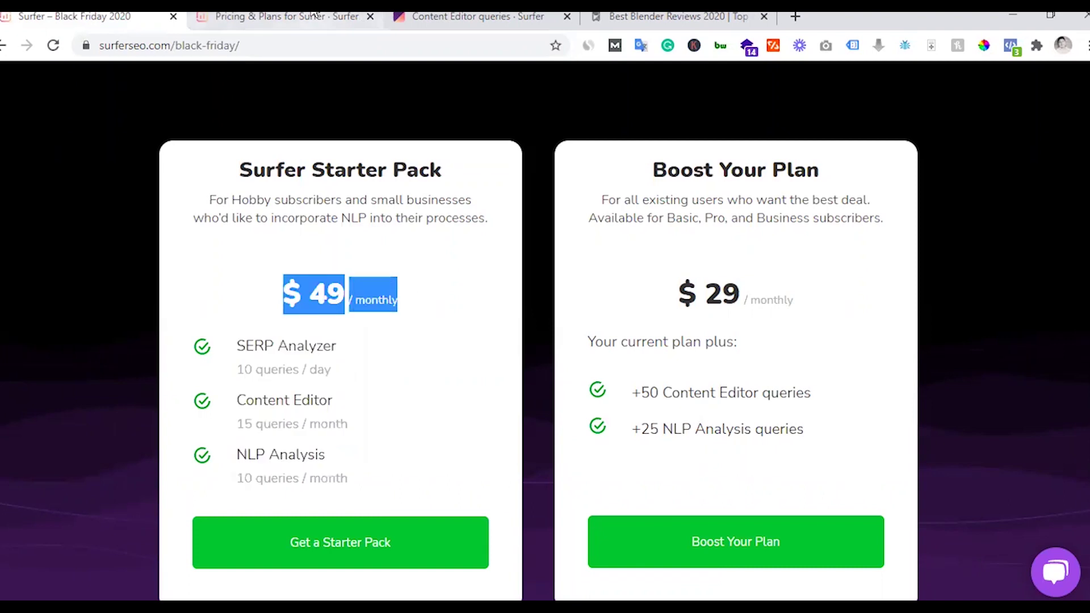
pyautogui.click(287, 16)
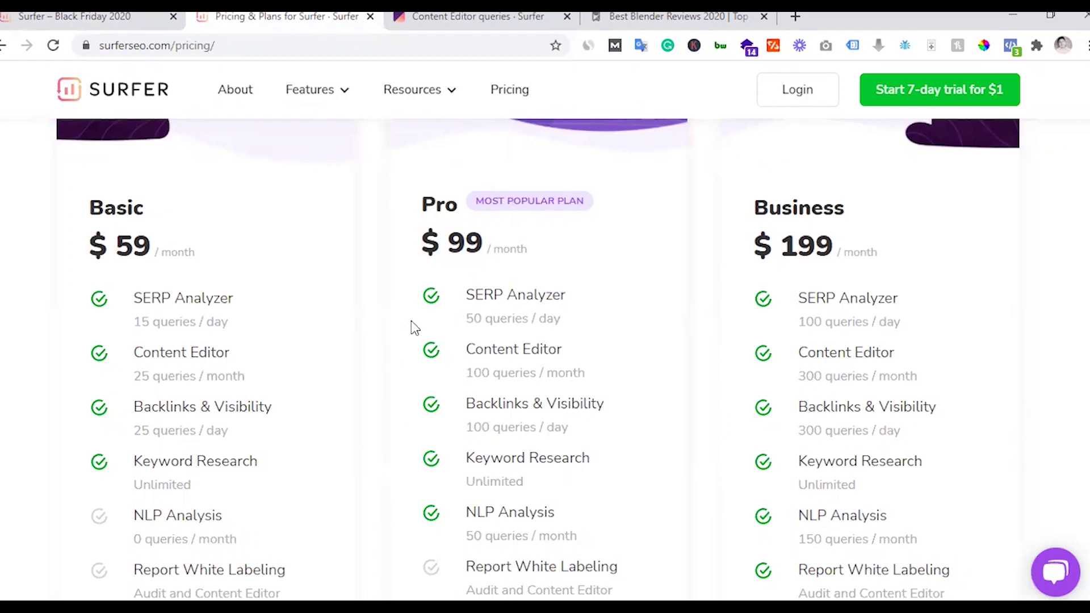
pyautogui.scroll(-2, 469, 381)
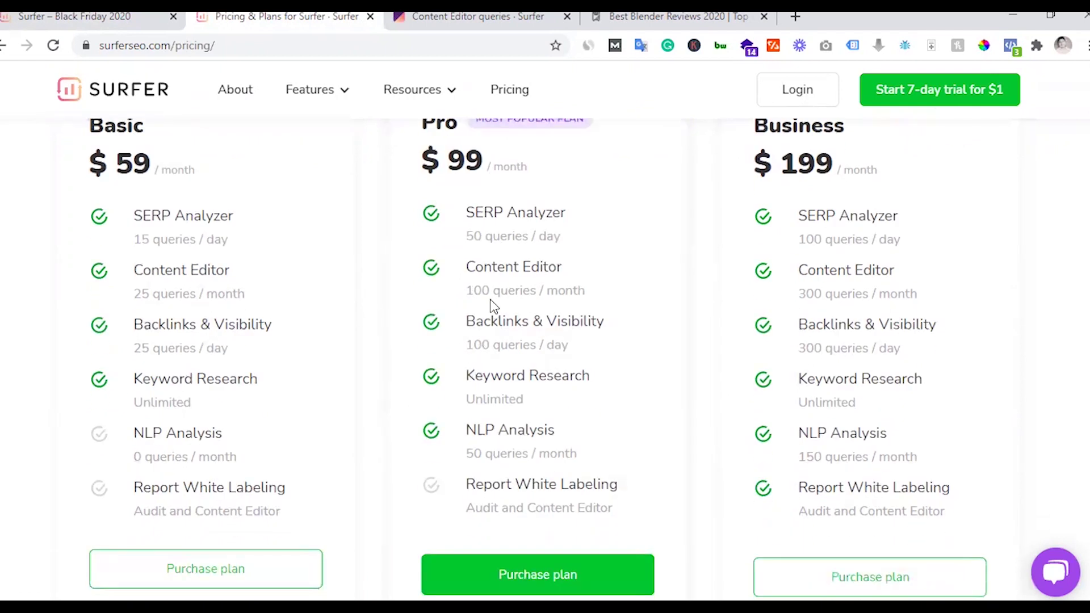
# - Switch to the Content Editor page in the Surfer app and check the Content Editor and NLP monthly limits
pyautogui.click(467, 15)
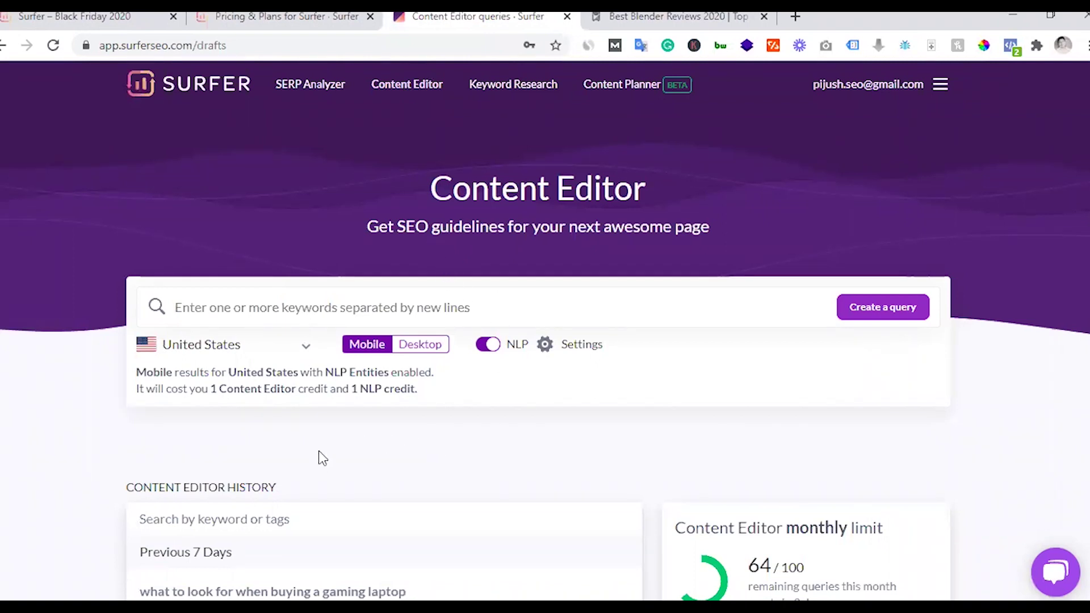
pyautogui.scroll(-2, 318, 451)
pyautogui.scroll(2, 276, 443)
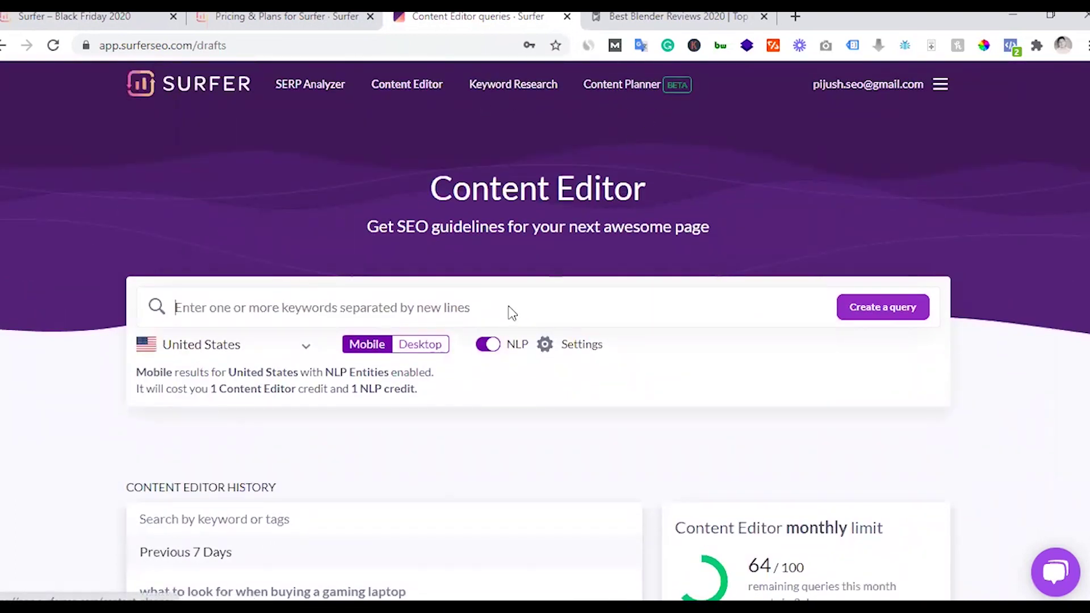
pyautogui.scroll(-2, 457, 362)
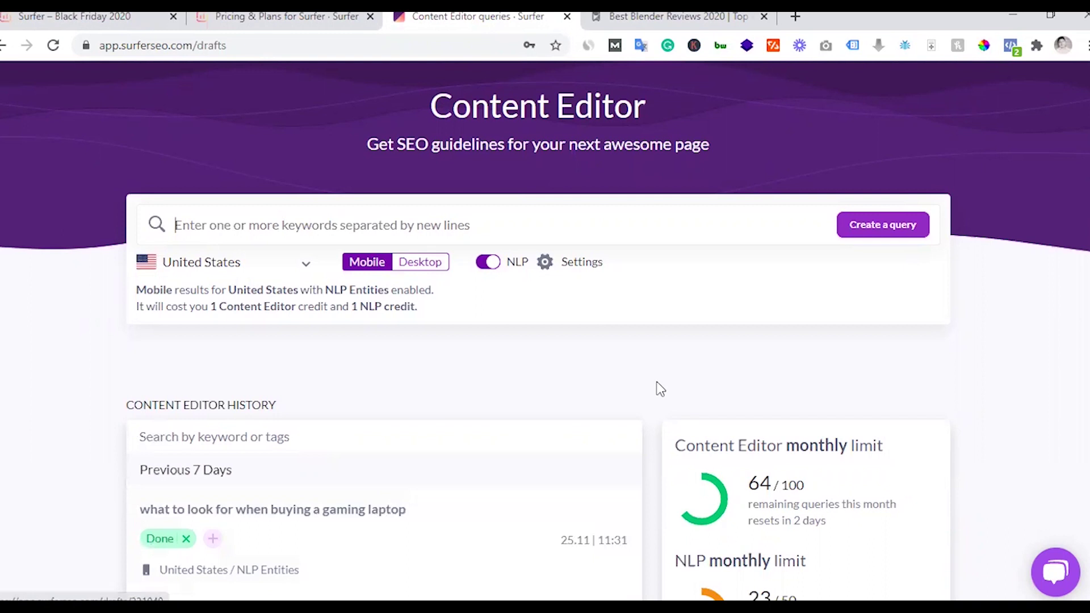
pyautogui.scroll(-2, 655, 385)
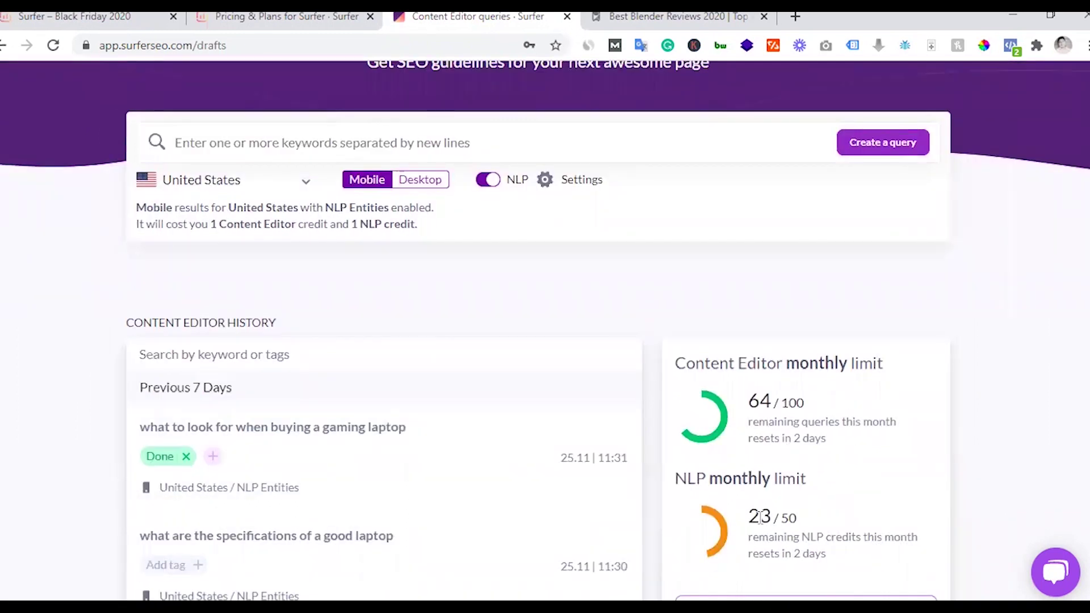
pyautogui.moveTo(751, 404)
pyautogui.mouseDown()
pyautogui.moveTo(777, 402)
pyautogui.moveTo(761, 402)
pyautogui.mouseUp()
pyautogui.click(770, 401)
# - View the NLP Entities option in the new query's settings, then return to the Content Editor history
pyautogui.scroll(3, 621, 412)
pyautogui.scroll(-1, 498, 348)
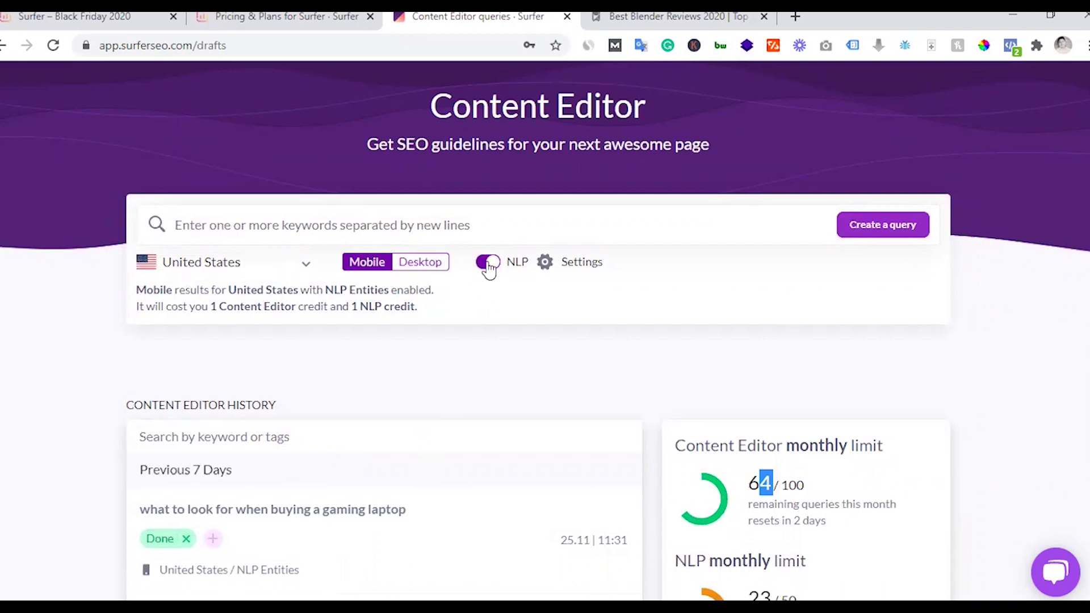
pyautogui.click(545, 265)
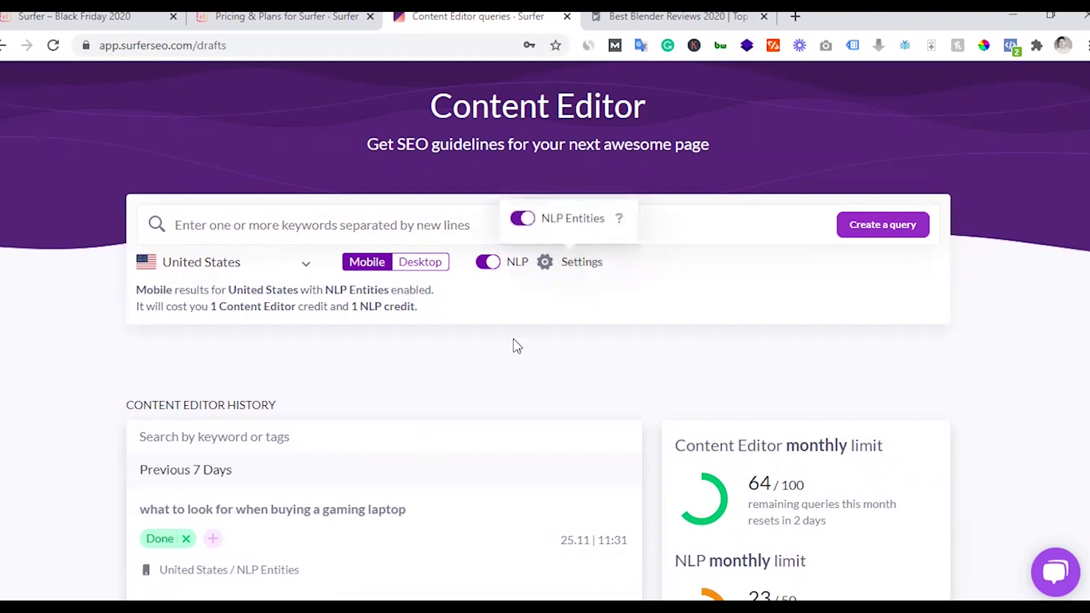
pyautogui.scroll(-2, 335, 429)
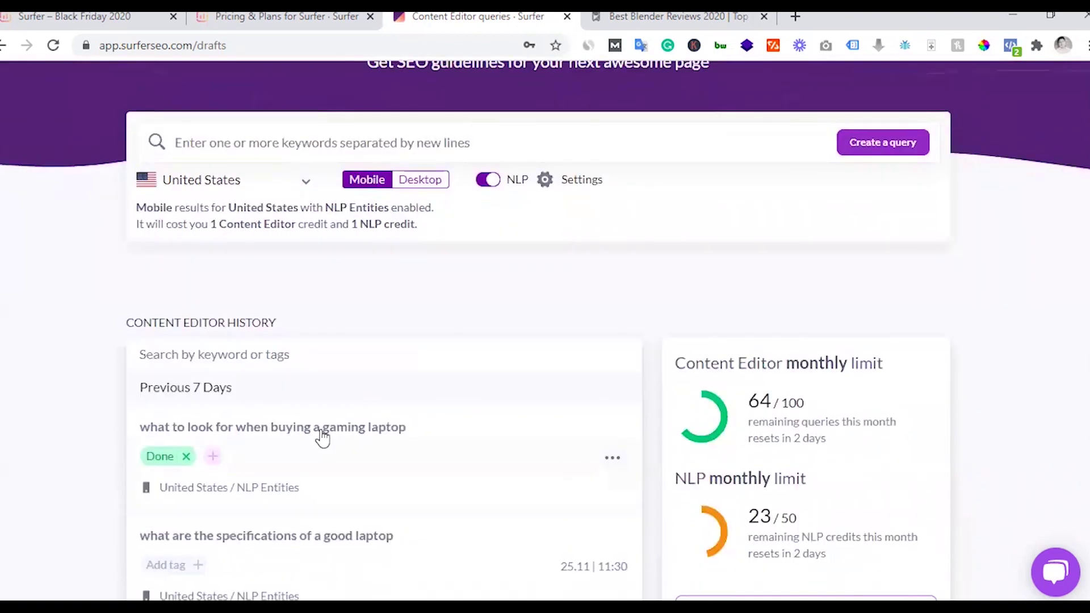
# - Open the "what to look for when buying a gaming laptop" query past the welcome message and view its content guidelines
pyautogui.click(318, 438)
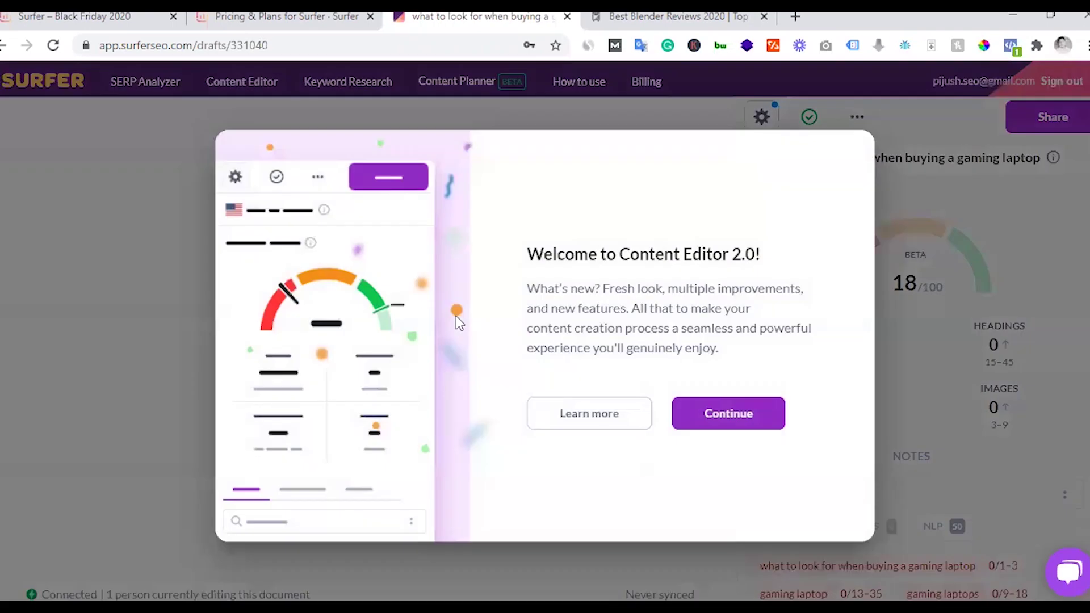
pyautogui.click(733, 414)
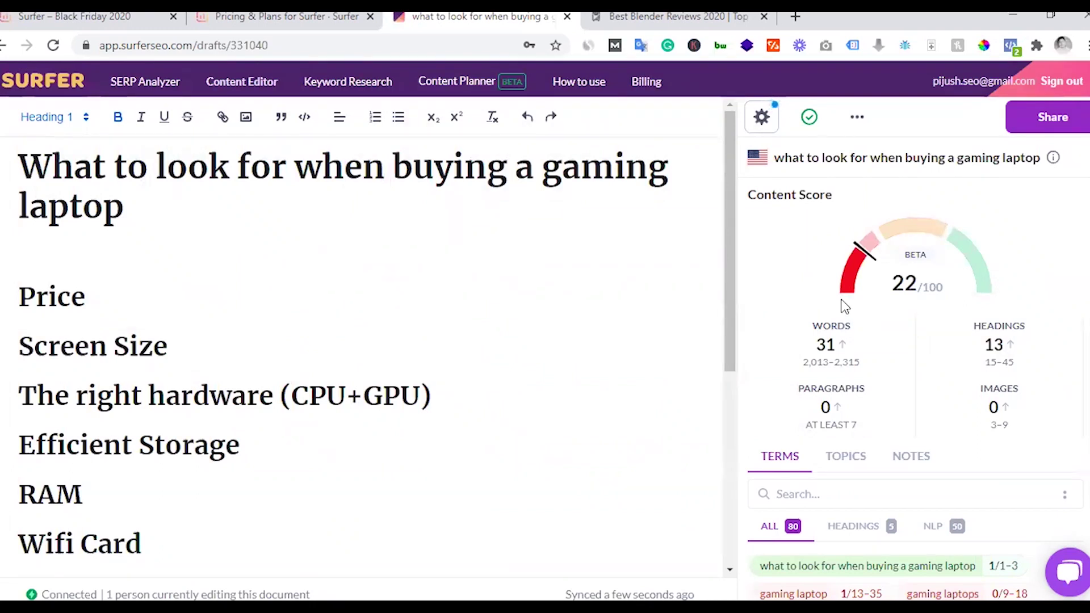
pyautogui.scroll(-2, 842, 305)
pyautogui.moveTo(811, 283)
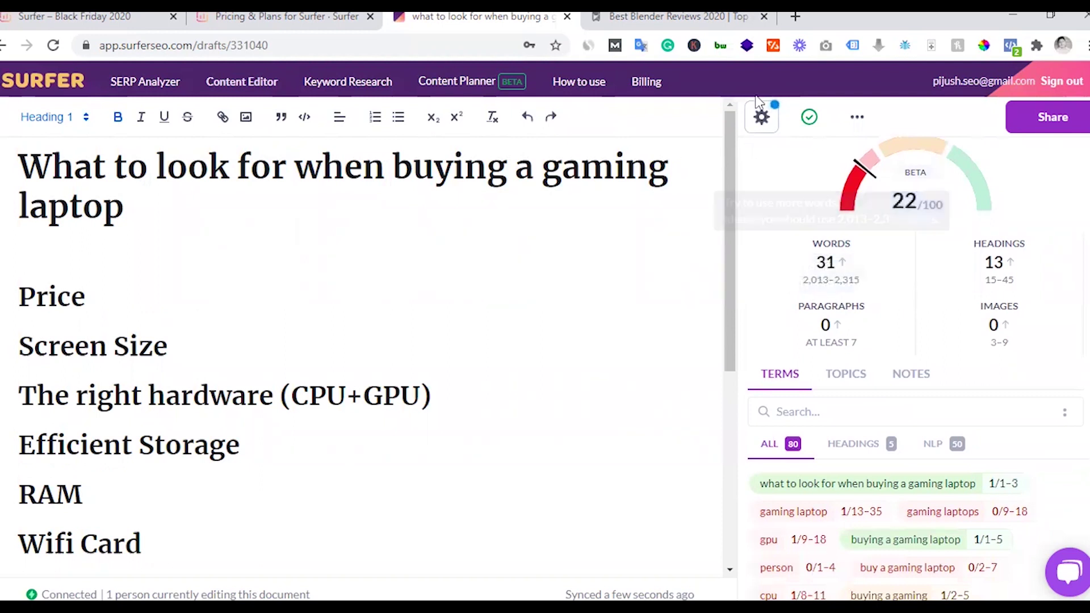
# - Open the draft's guideline settings and examine the organic competitors and the full list of terms to use
pyautogui.click(764, 121)
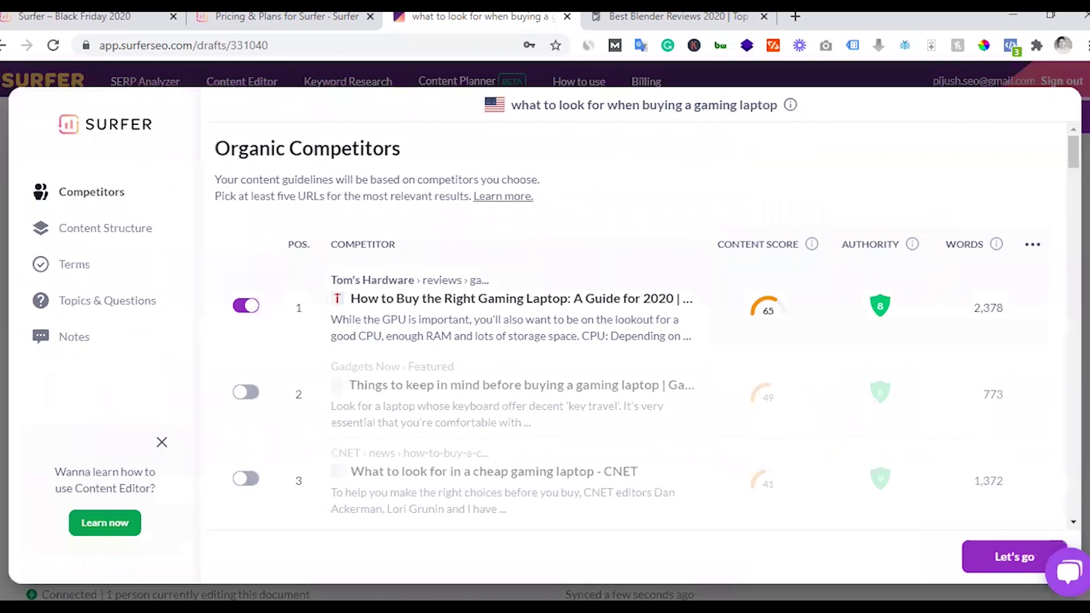
pyautogui.scroll(-1, 445, 314)
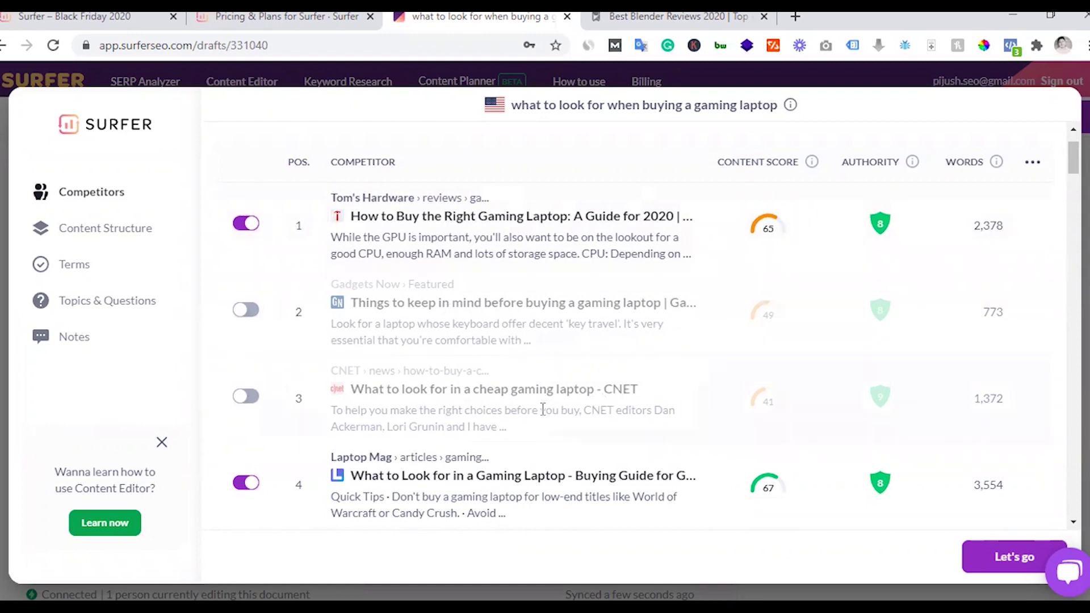
pyautogui.click(83, 266)
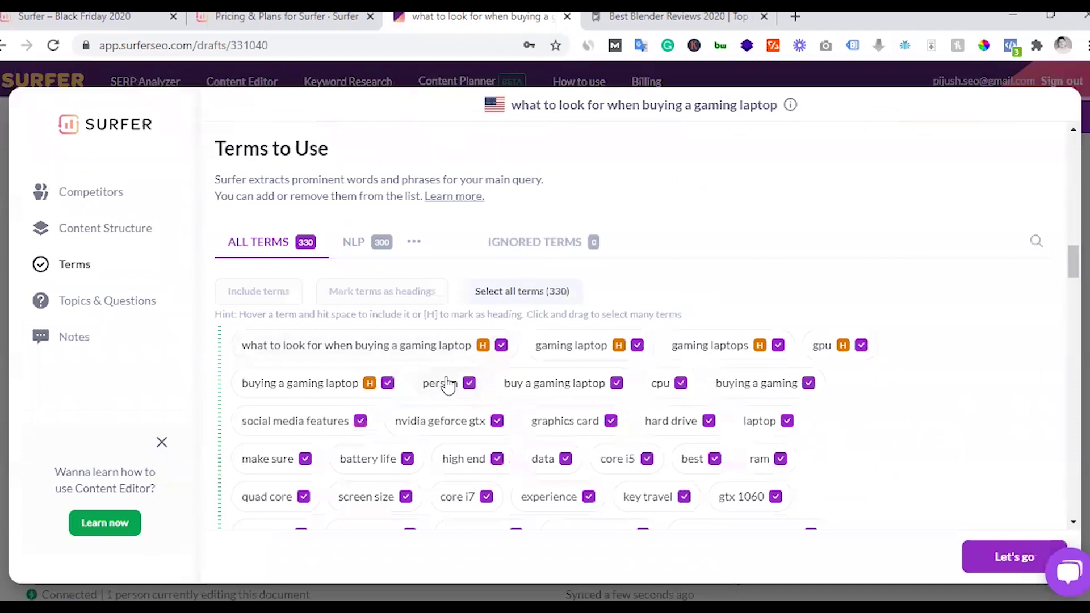
pyautogui.scroll(-2, 446, 382)
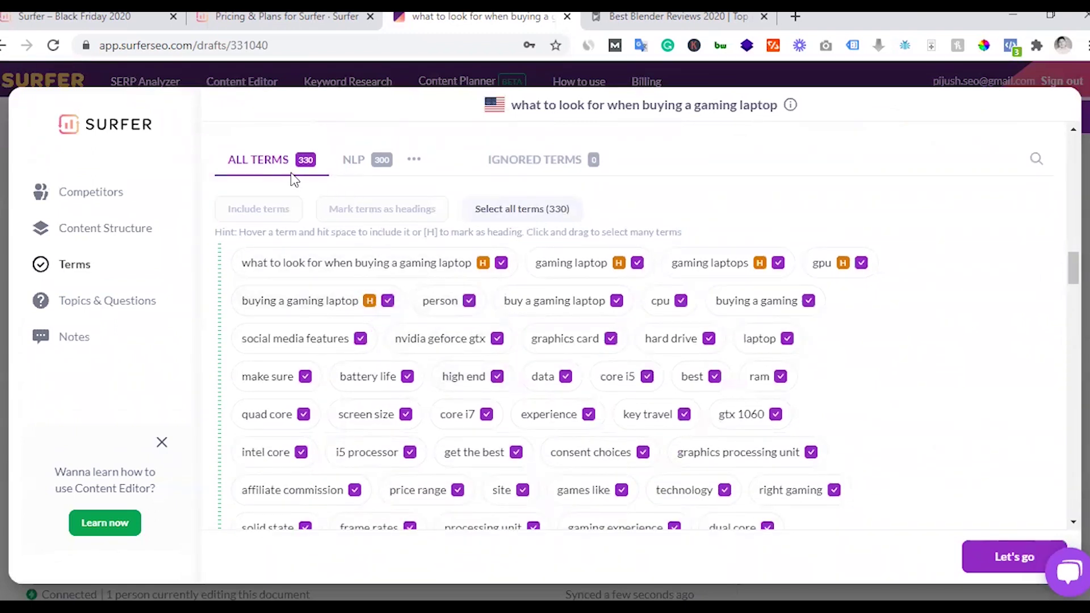
pyautogui.scroll(-2, 452, 407)
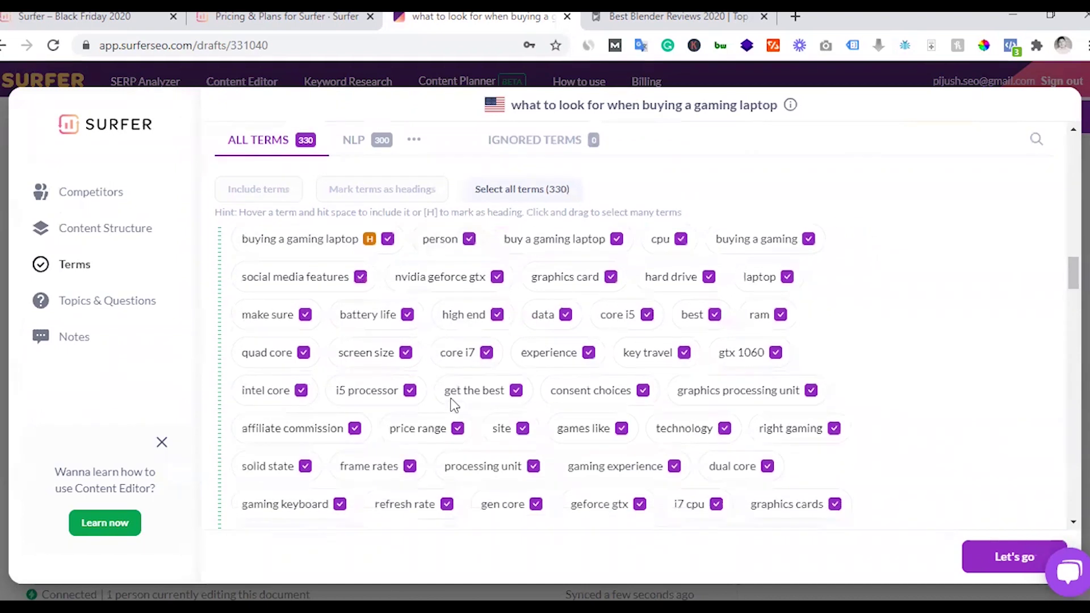
pyautogui.scroll(-2, 452, 404)
pyautogui.scroll(-2, 448, 411)
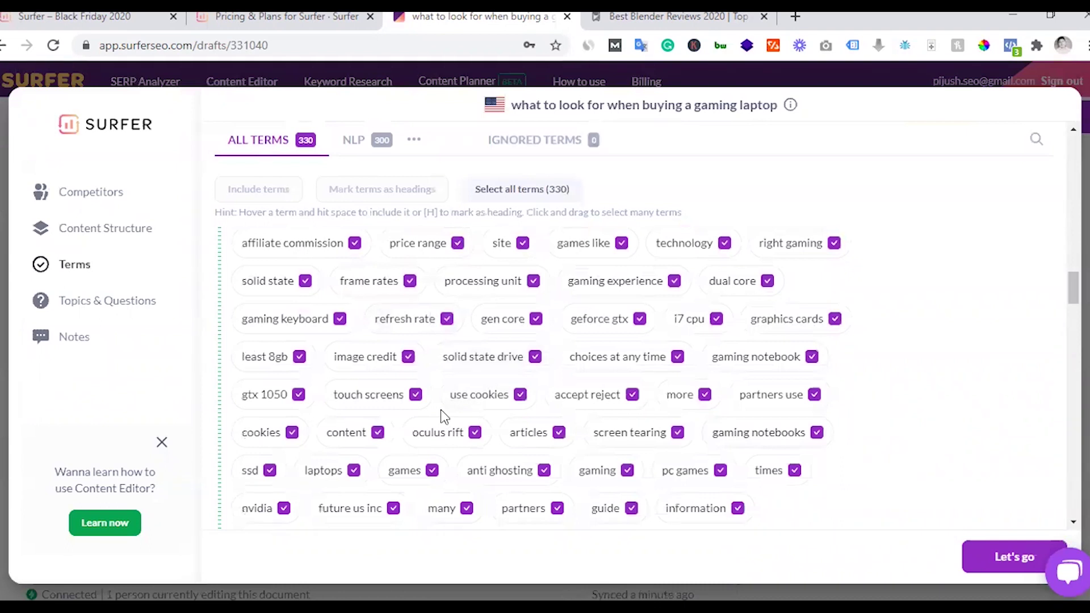
pyautogui.scroll(8, 441, 410)
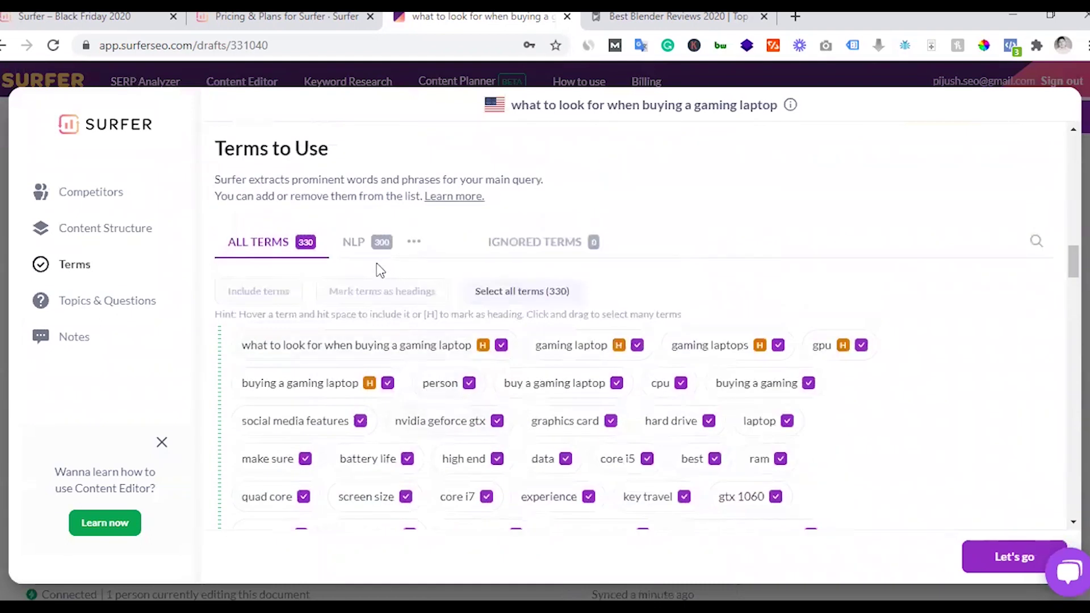
# - Filter the terms to use by NLP and look through the highlighted terms
pyautogui.click(354, 244)
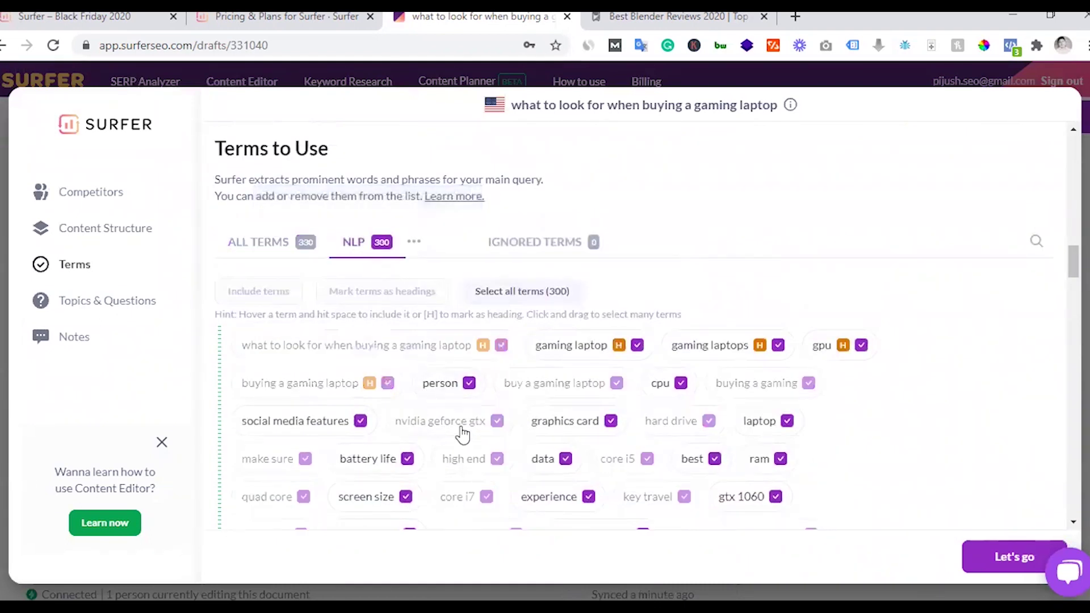
pyautogui.scroll(-3, 462, 432)
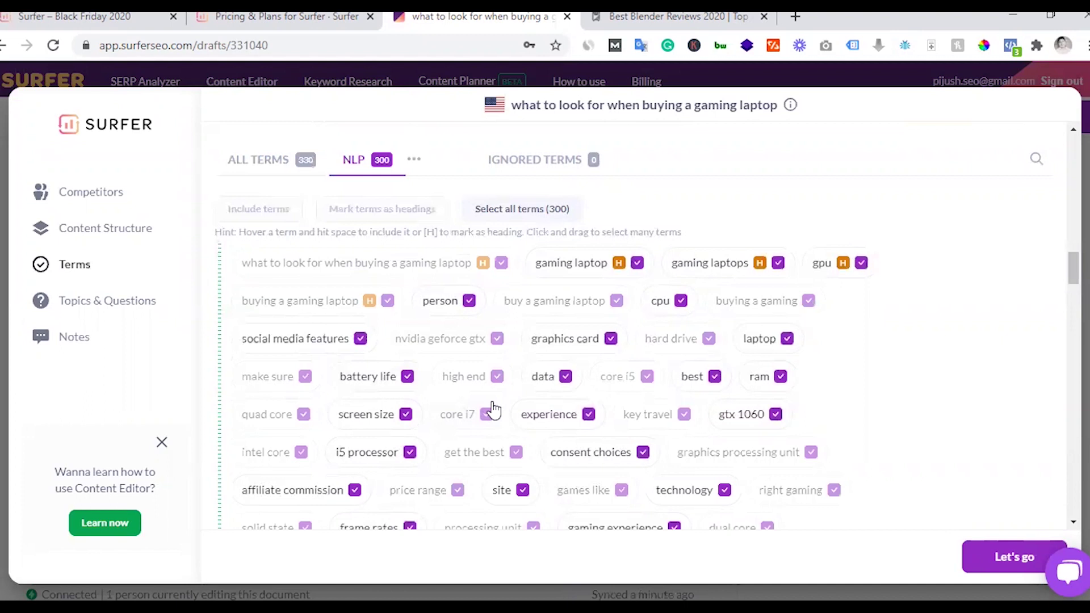
pyautogui.scroll(-3, 494, 426)
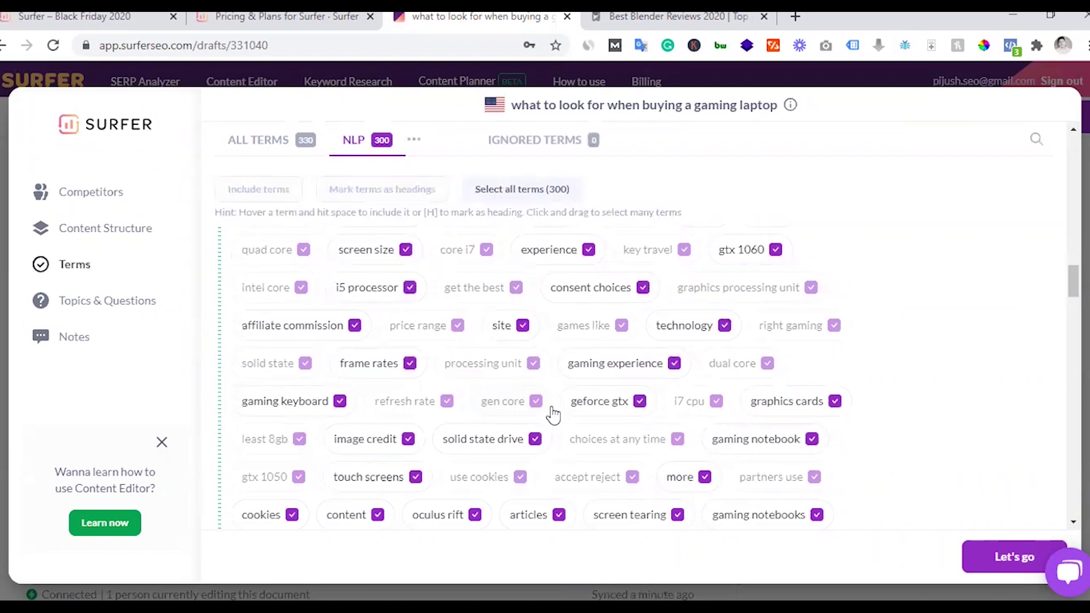
pyautogui.scroll(-2, 554, 415)
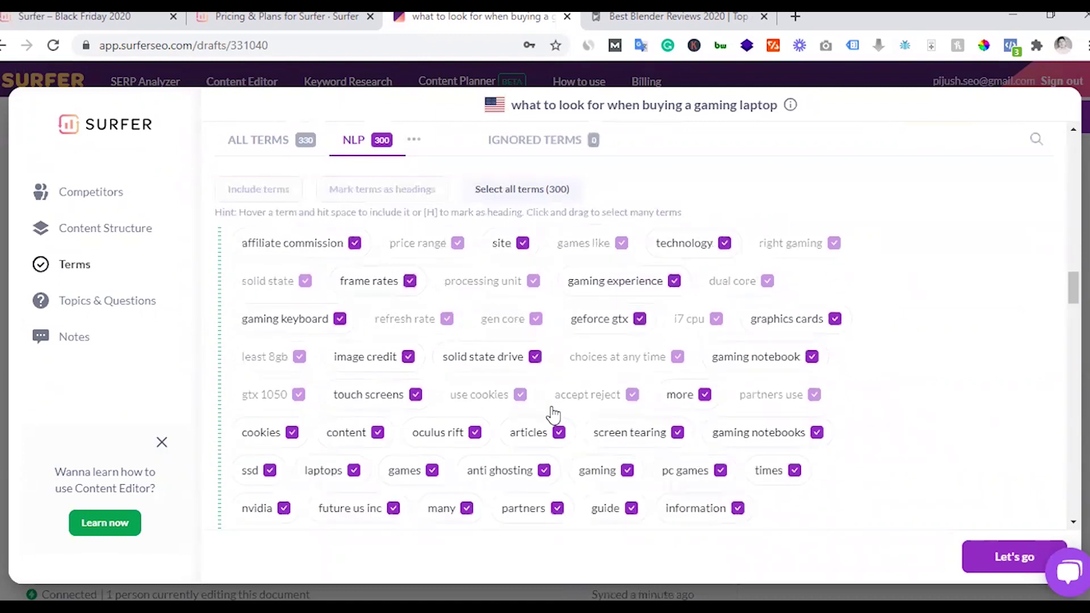
pyautogui.scroll(5, 554, 386)
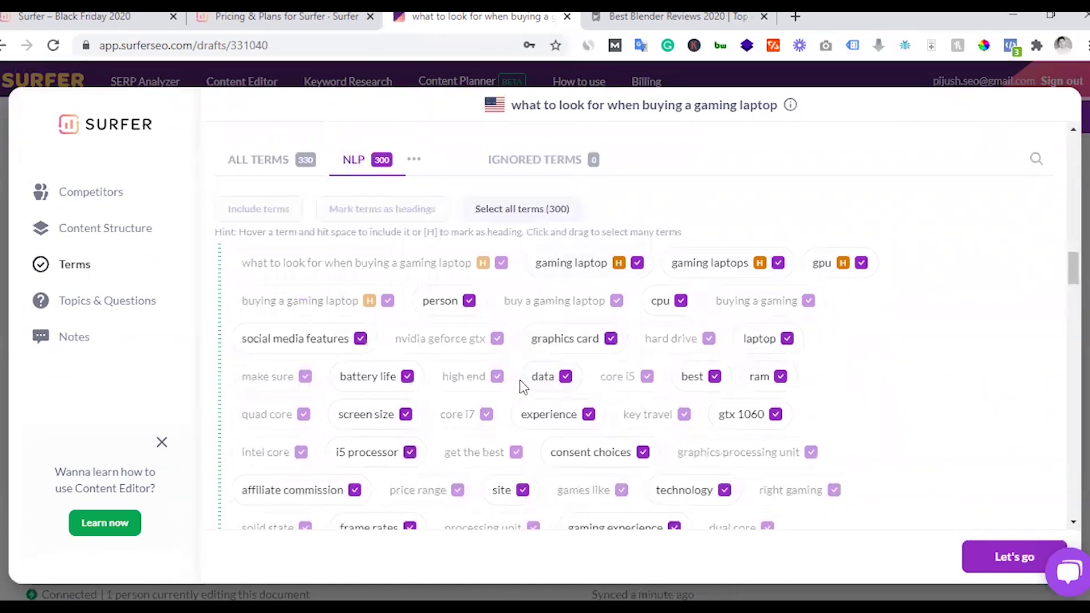
pyautogui.scroll(4, 519, 387)
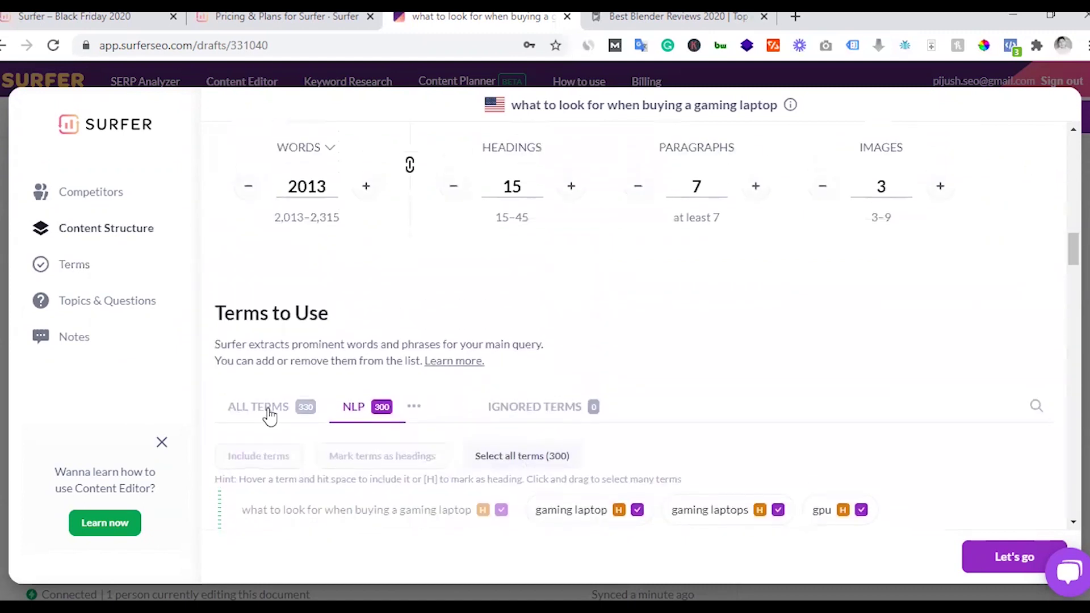
# - Show all terms again and return to the Organic Competitors list to view the content scores
pyautogui.click(266, 409)
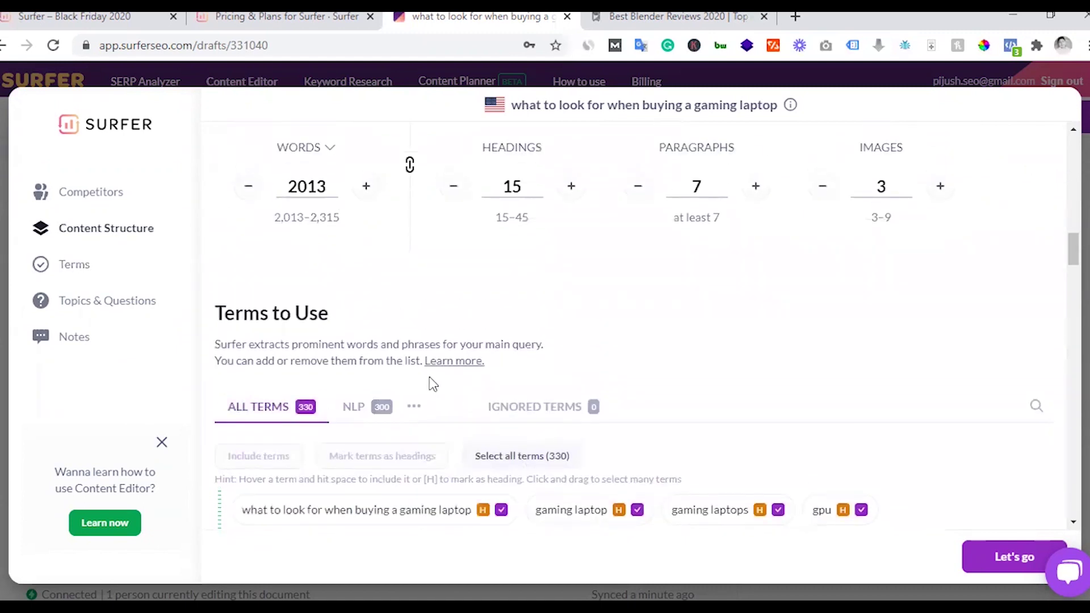
pyautogui.scroll(7, 358, 348)
pyautogui.scroll(10, 356, 352)
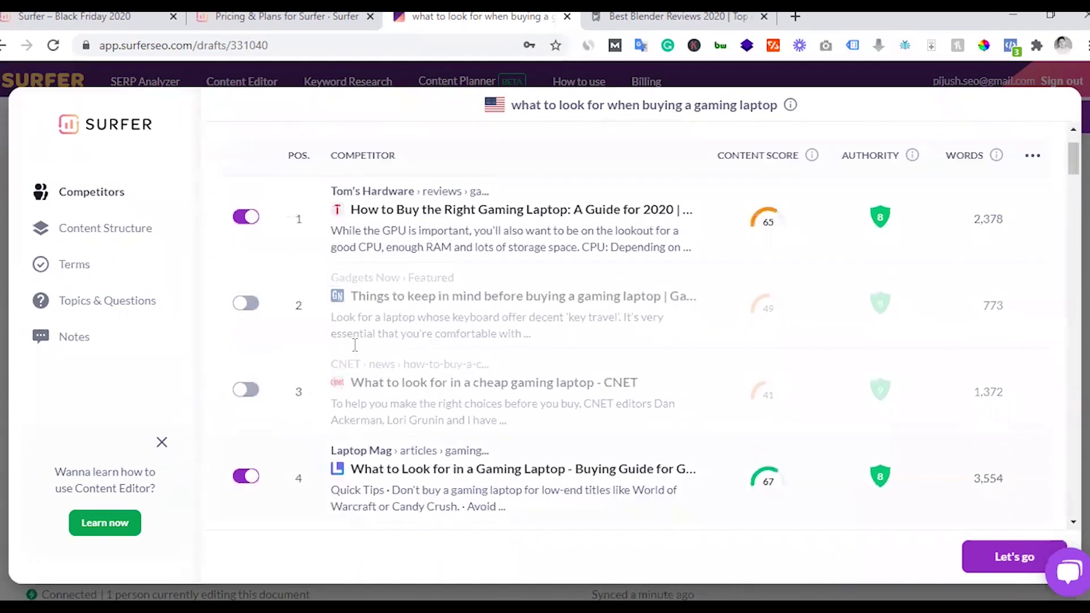
pyautogui.scroll(2, 355, 345)
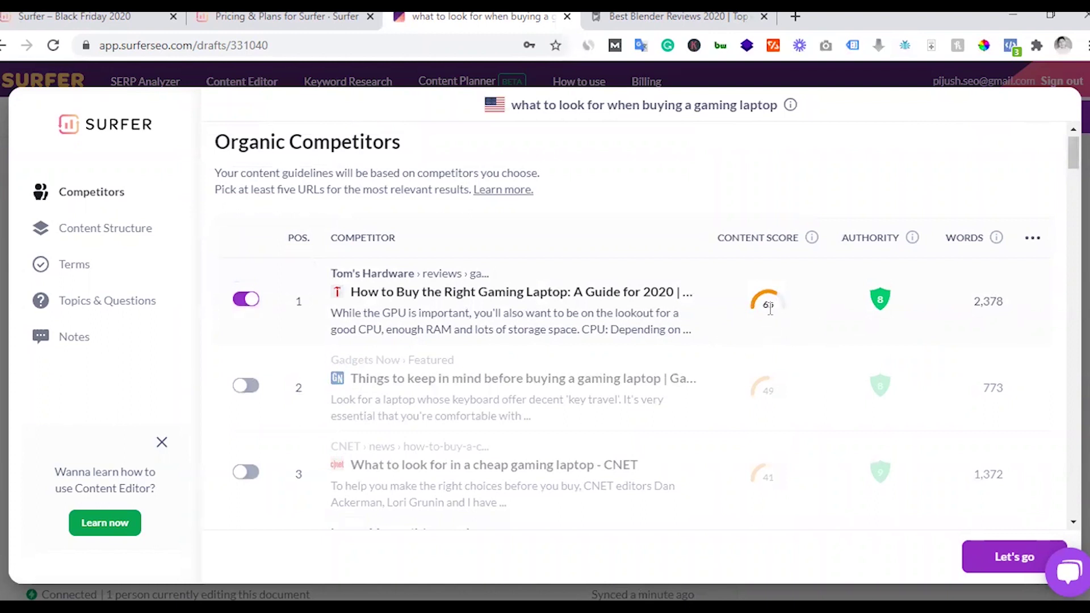
# - Examine the organic competitors' scores, the content structure targets and the NLP terms in the guideline settings
pyautogui.scroll(-8, 766, 333)
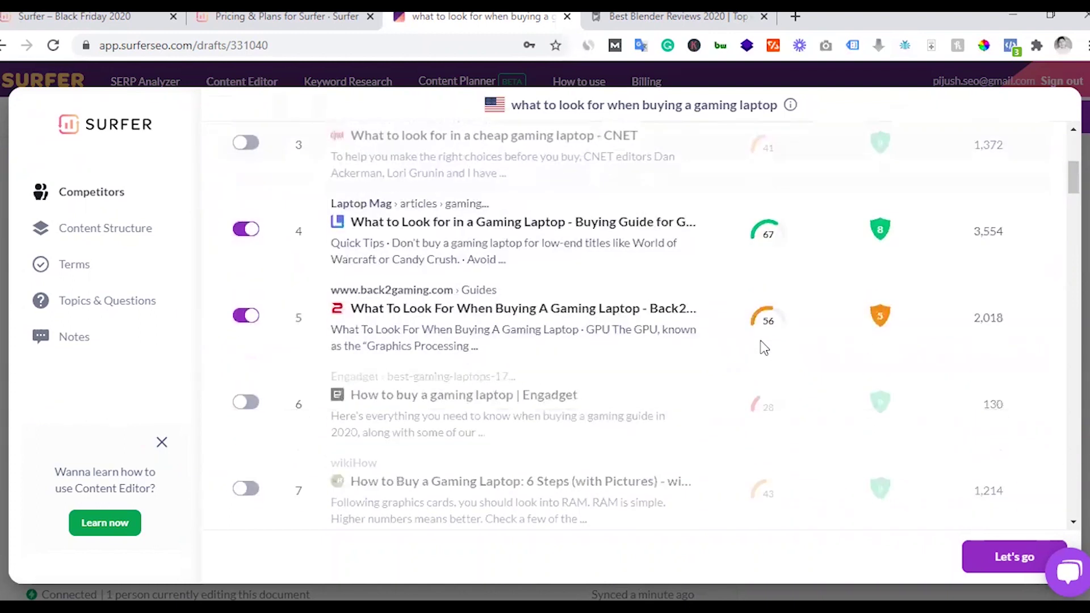
pyautogui.scroll(2, 625, 347)
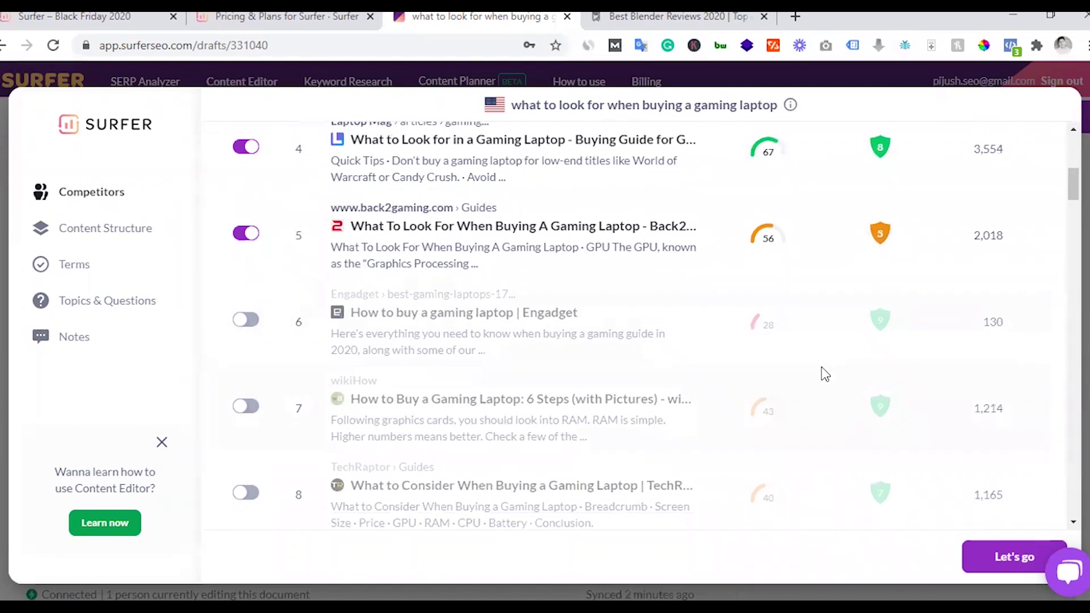
pyautogui.scroll(-3, 823, 374)
pyautogui.scroll(-1, 840, 373)
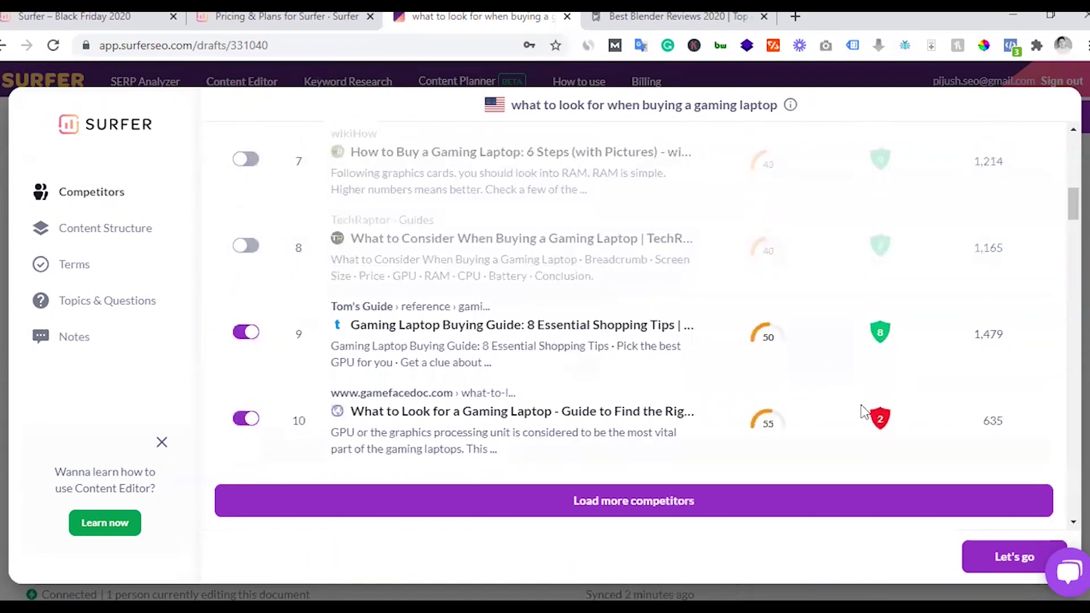
pyautogui.scroll(-6, 719, 410)
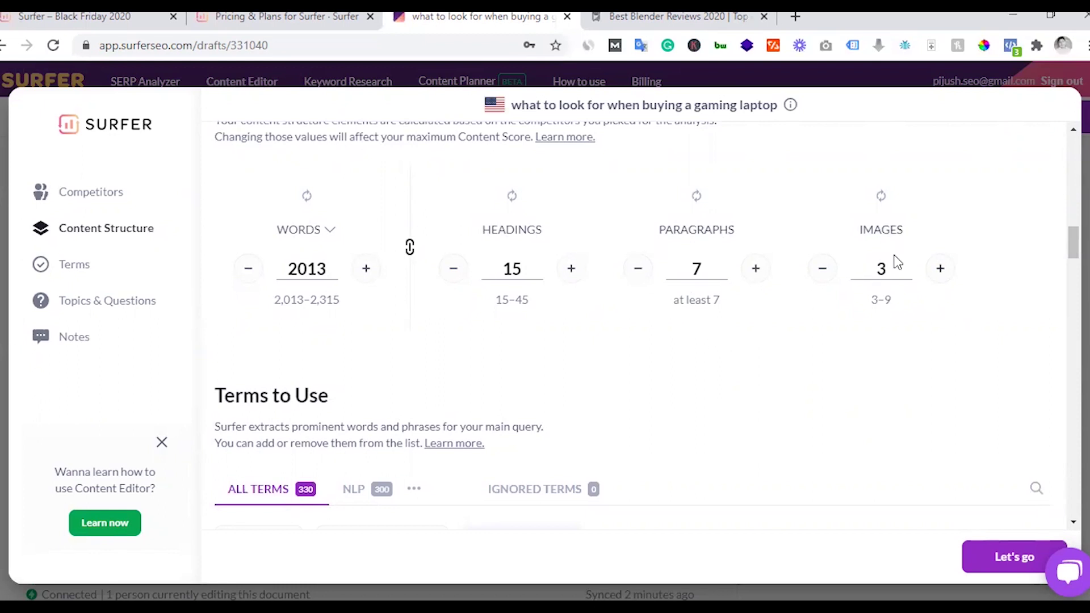
pyautogui.scroll(-5, 488, 389)
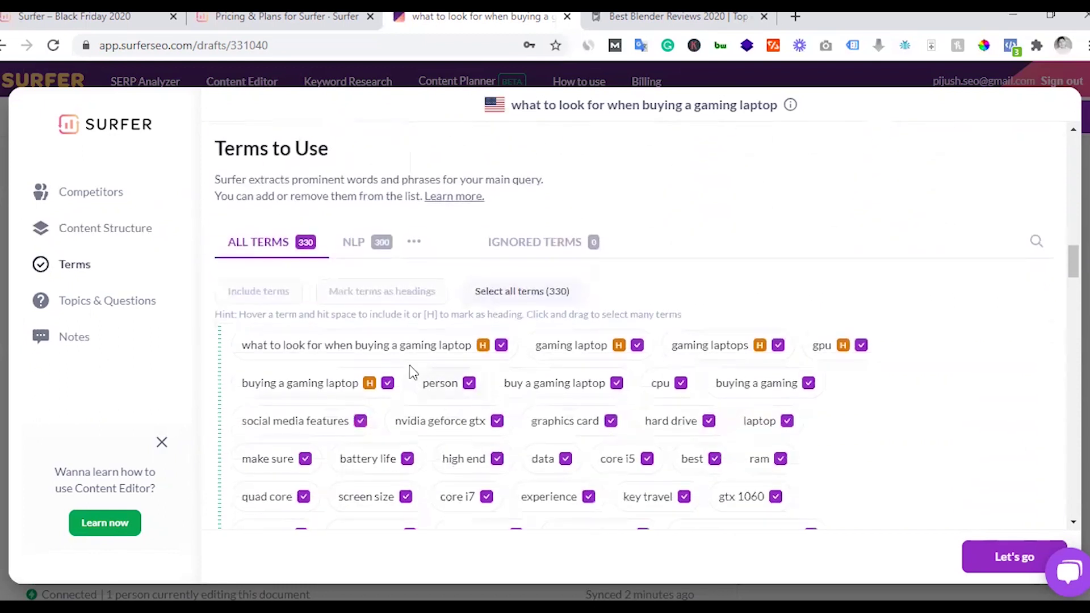
pyautogui.click(353, 241)
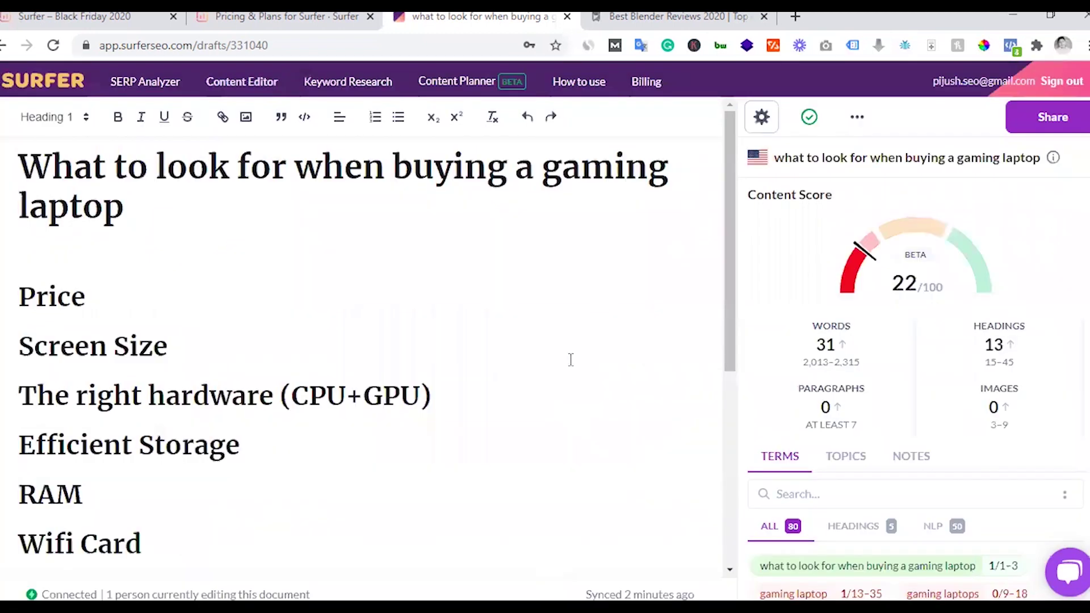
# - Return to the gaming laptop draft and examine its content score, structure metrics and full list of terms
pyautogui.scroll(-1, 827, 323)
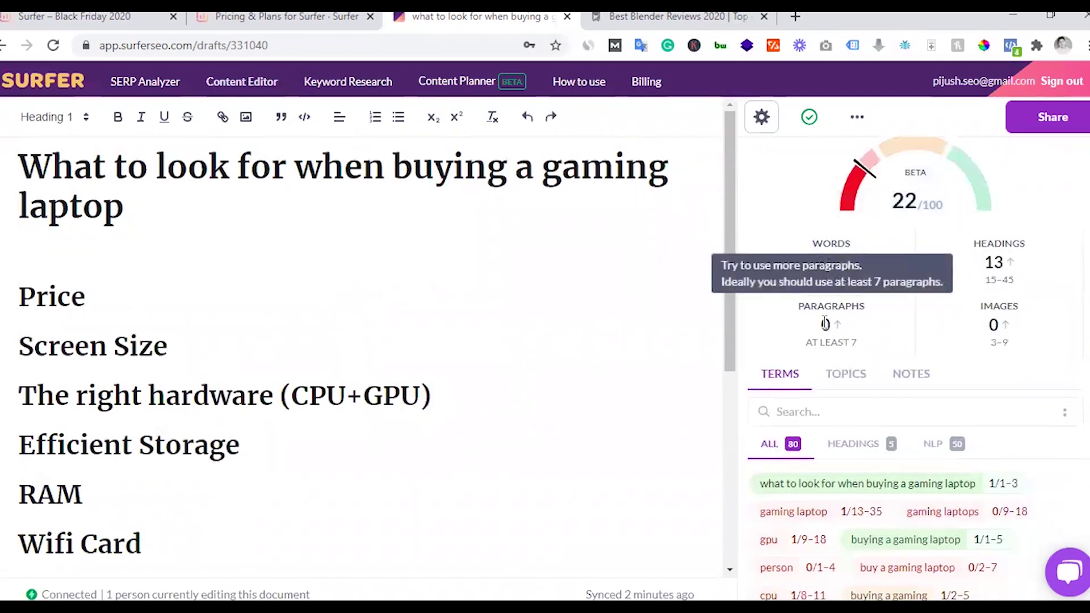
pyautogui.scroll(-6, 825, 335)
pyautogui.scroll(4, 822, 355)
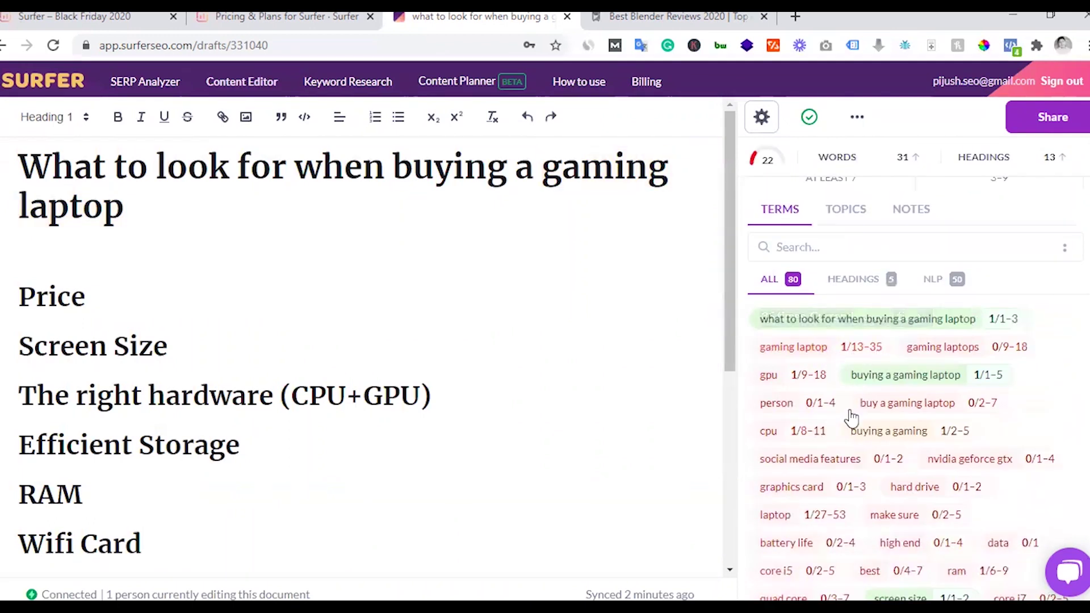
pyautogui.scroll(-5, 827, 412)
pyautogui.scroll(-5, 828, 418)
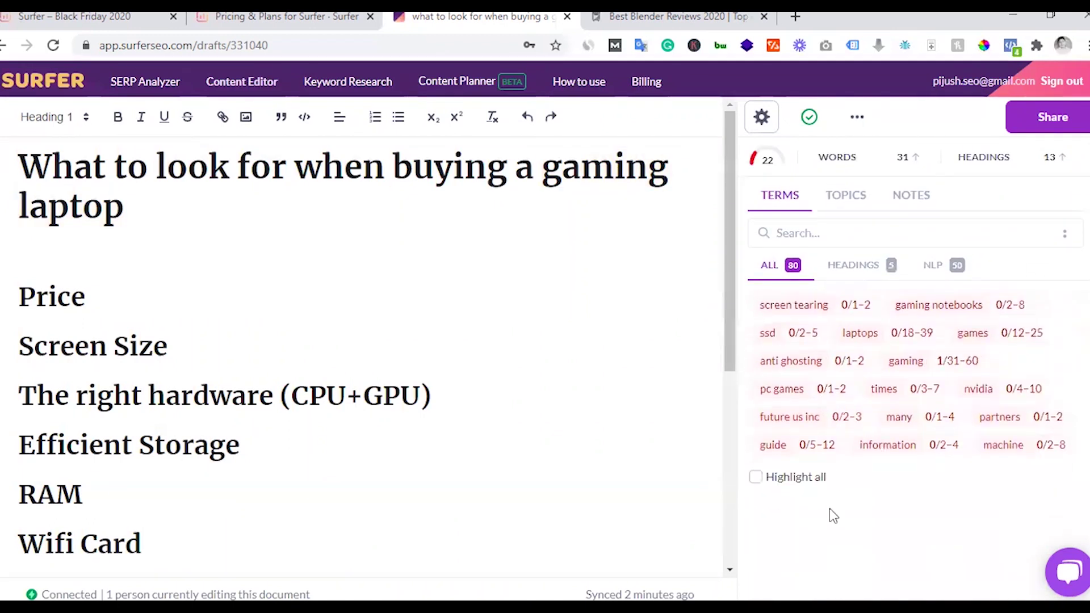
pyautogui.scroll(10, 830, 517)
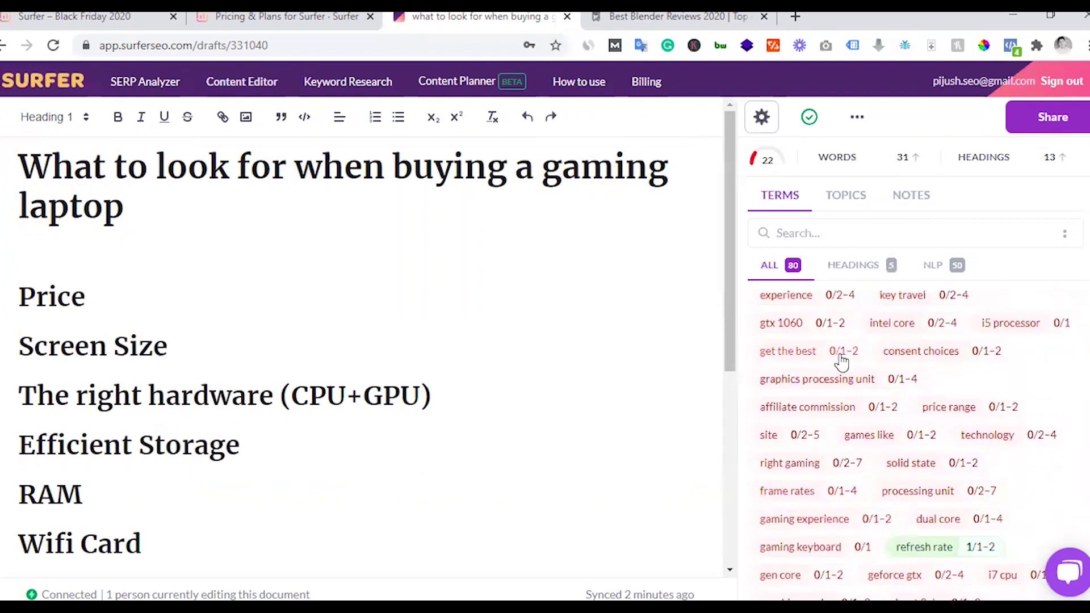
pyautogui.scroll(3, 842, 361)
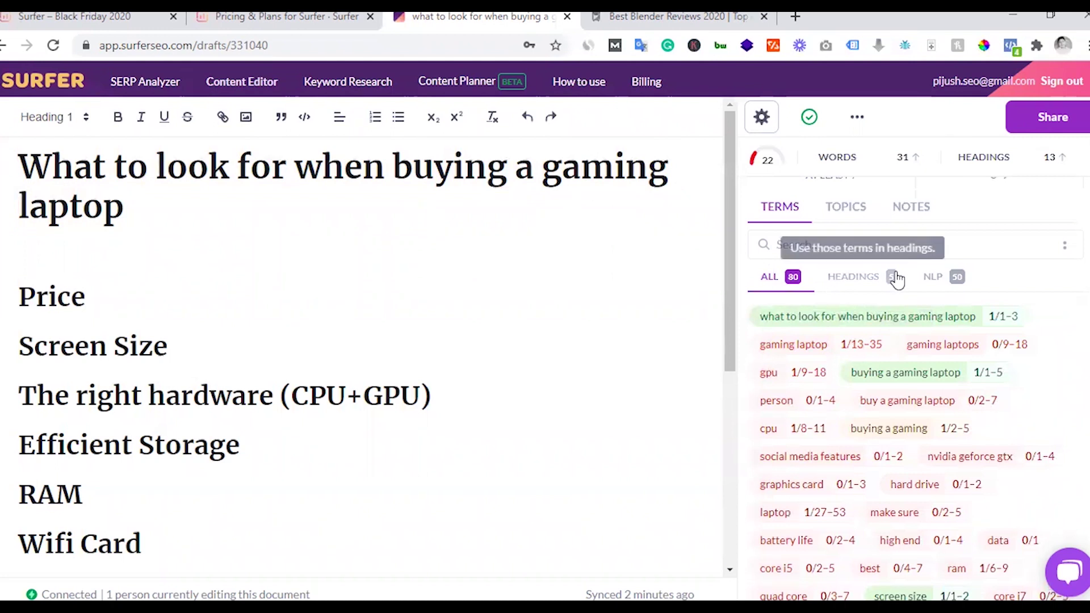
# - Filter the draft's terms by Headings and by NLP and look through each list
pyautogui.click(853, 278)
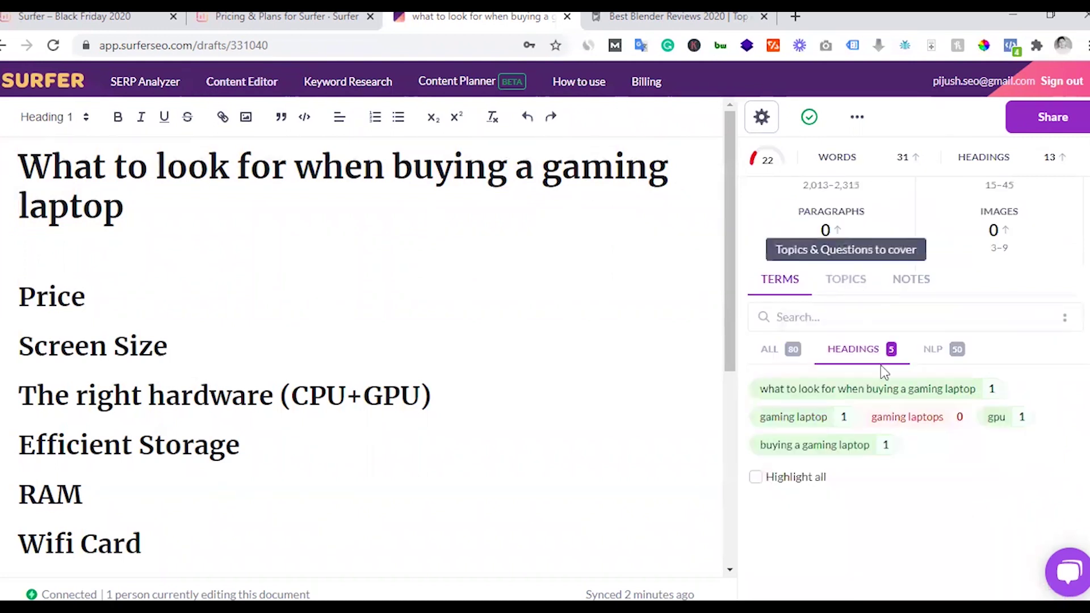
pyautogui.click(937, 355)
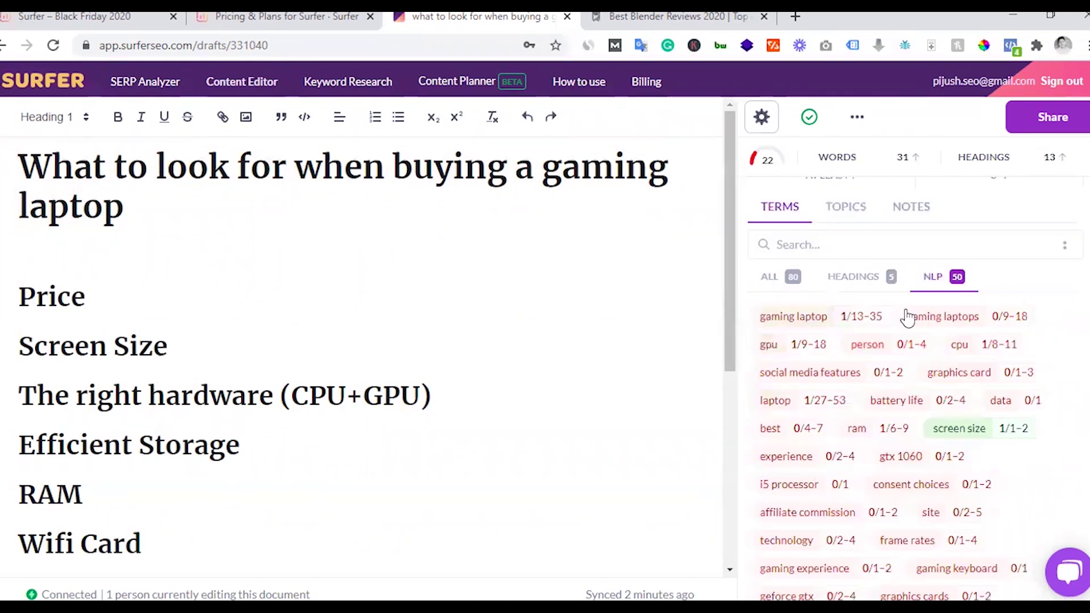
pyautogui.scroll(-10, 873, 418)
pyautogui.scroll(8, 876, 417)
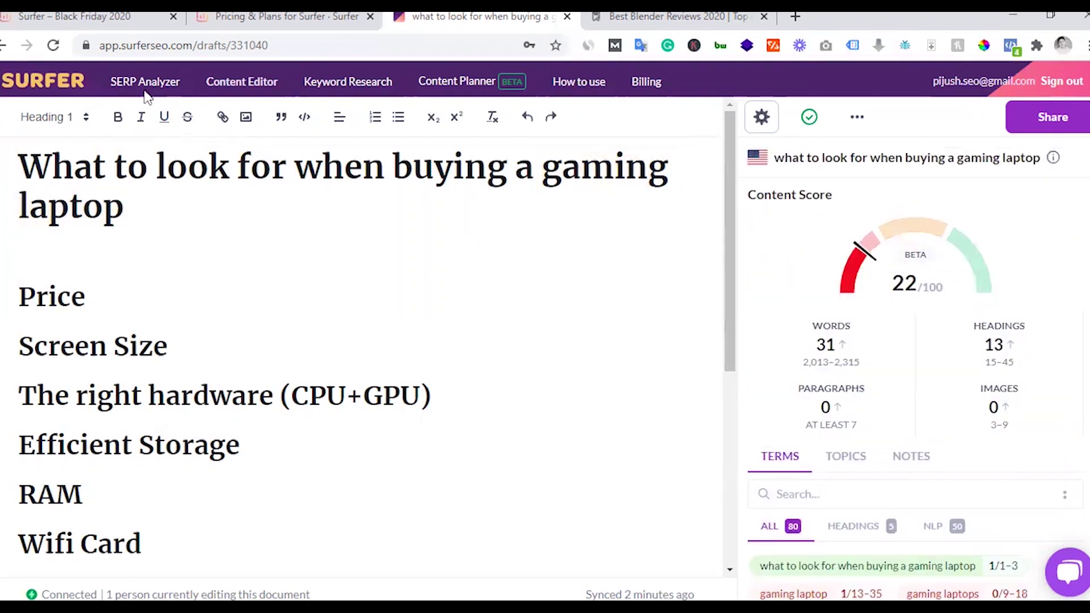
# - Open the SERP Analyzer and view the NLP settings for a new query
pyautogui.click(136, 86)
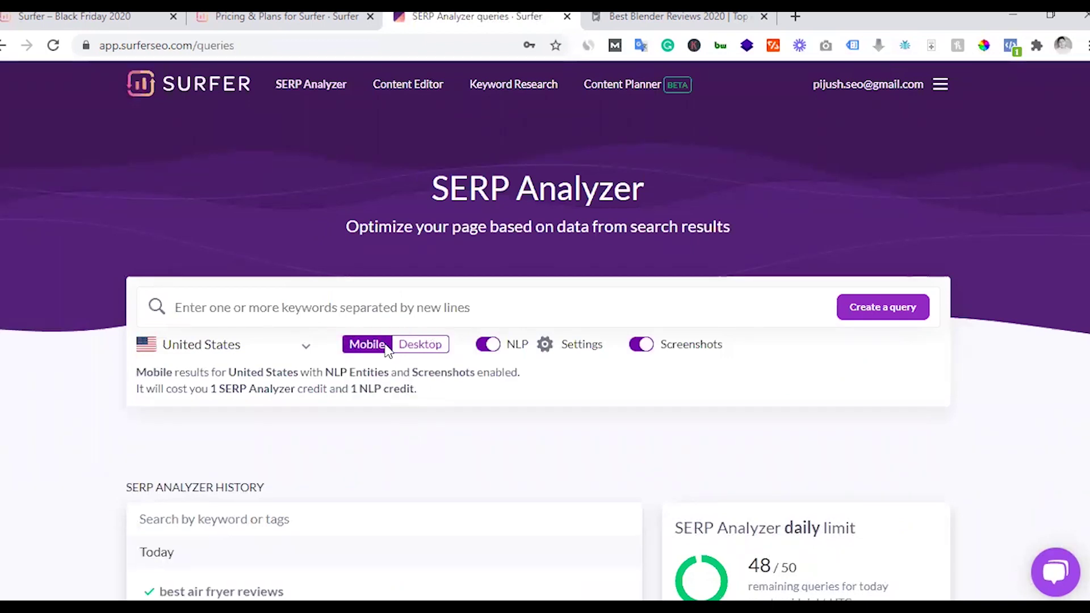
pyautogui.click(547, 349)
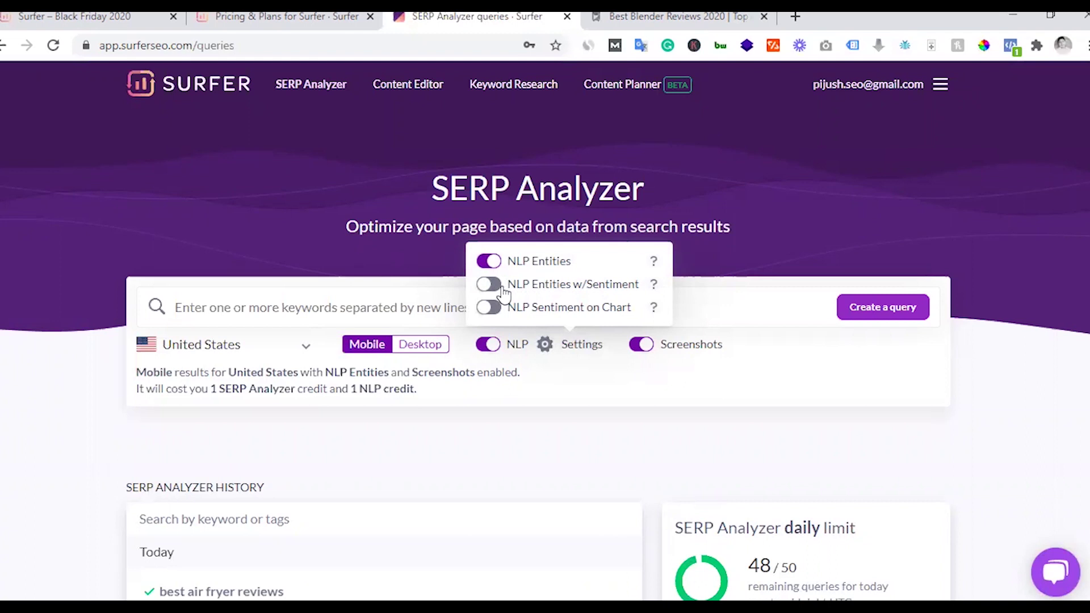
pyautogui.click(592, 444)
# - Open the "best air fryer reviews" query from the SERP Analyzer history
pyautogui.scroll(-3, 591, 442)
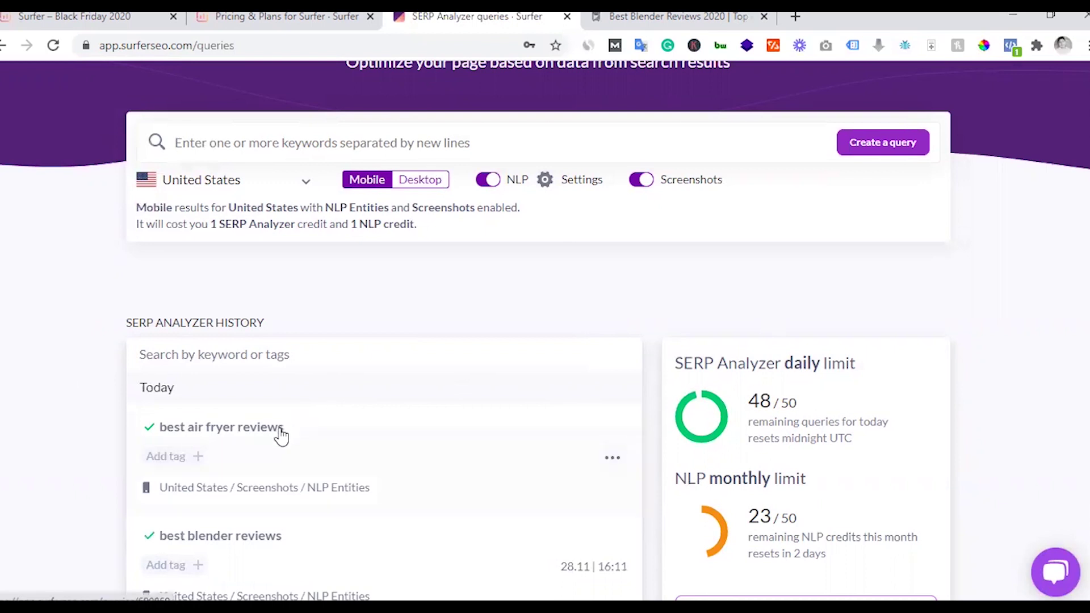
pyautogui.scroll(2, 301, 429)
pyautogui.click(312, 507)
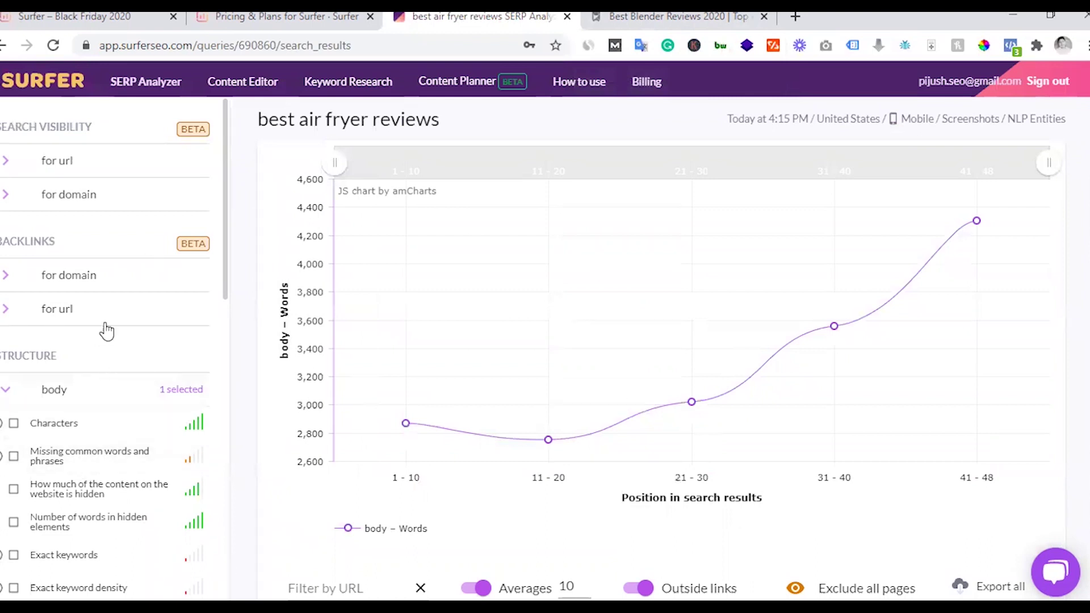
# - View the body words chart, switch Averages off and on again, and turn off Outside links
pyautogui.scroll(-1, 409, 363)
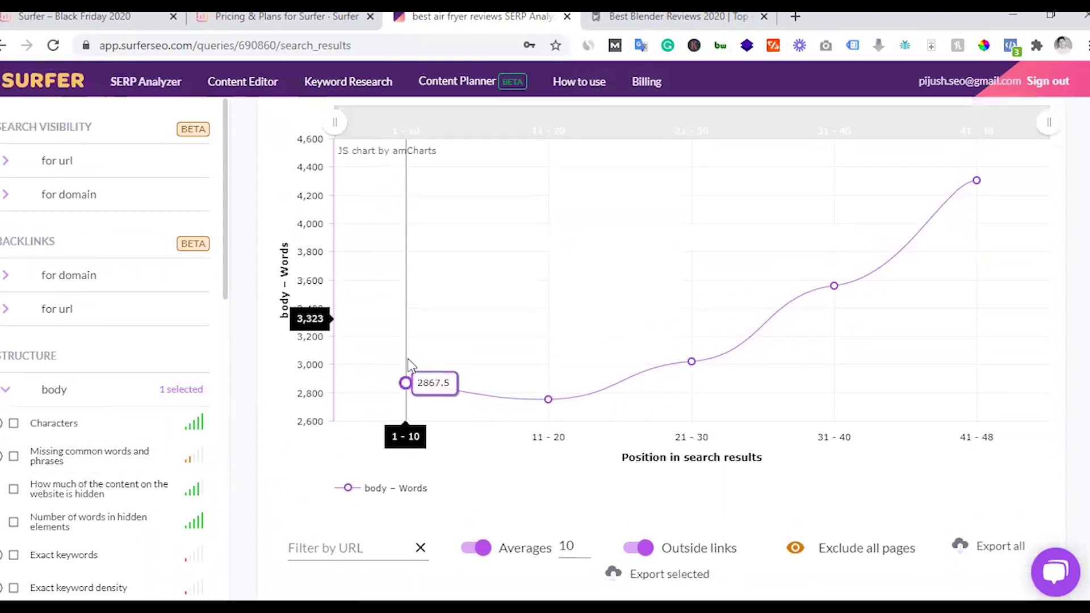
pyautogui.scroll(1, 409, 364)
pyautogui.scroll(-4, 488, 397)
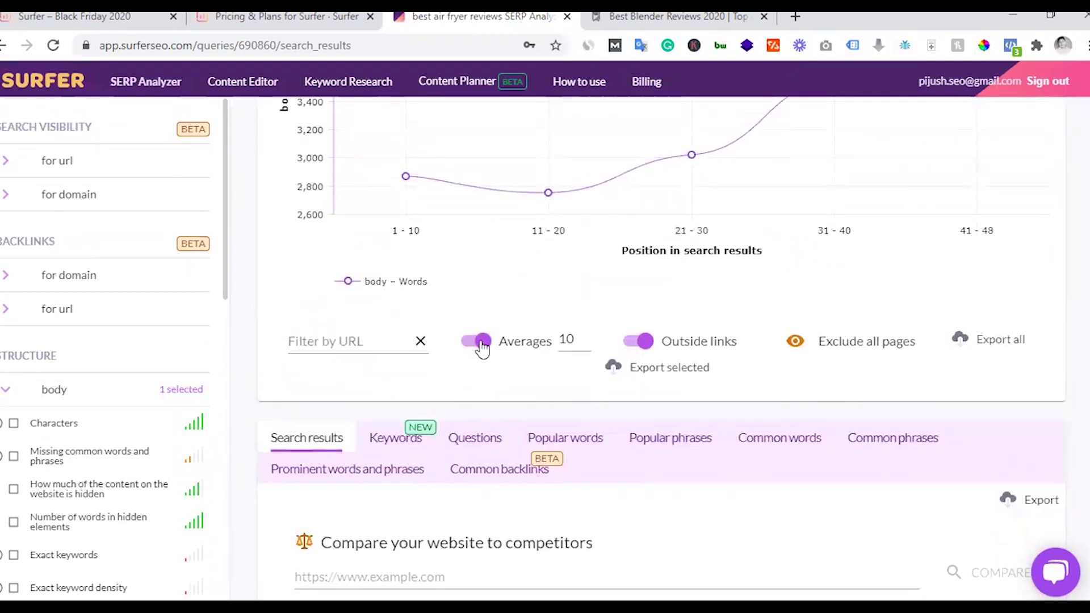
pyautogui.click(480, 344)
pyautogui.click(479, 343)
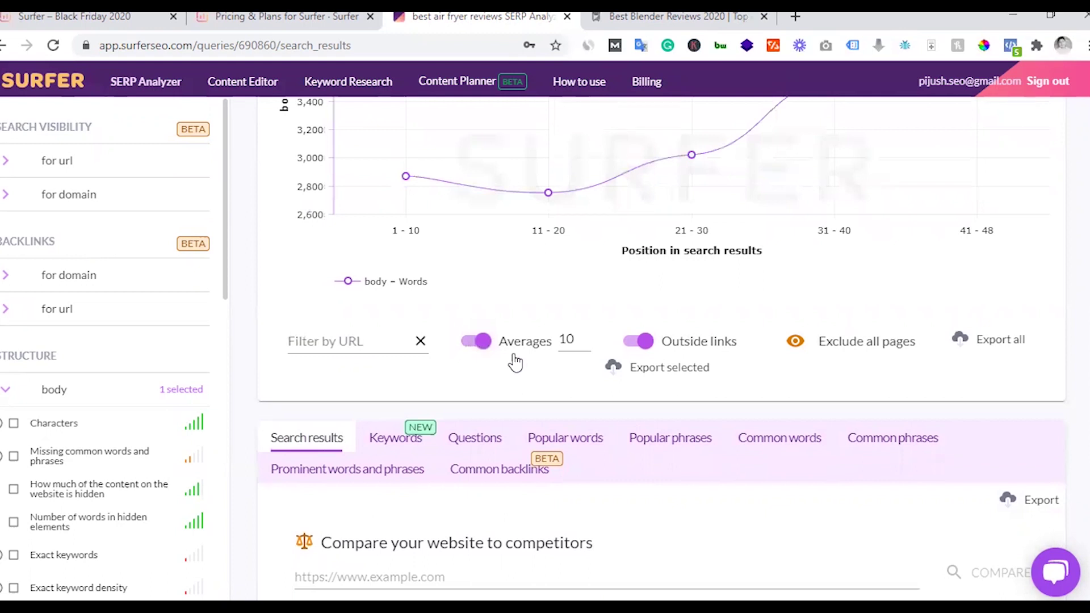
pyautogui.click(642, 343)
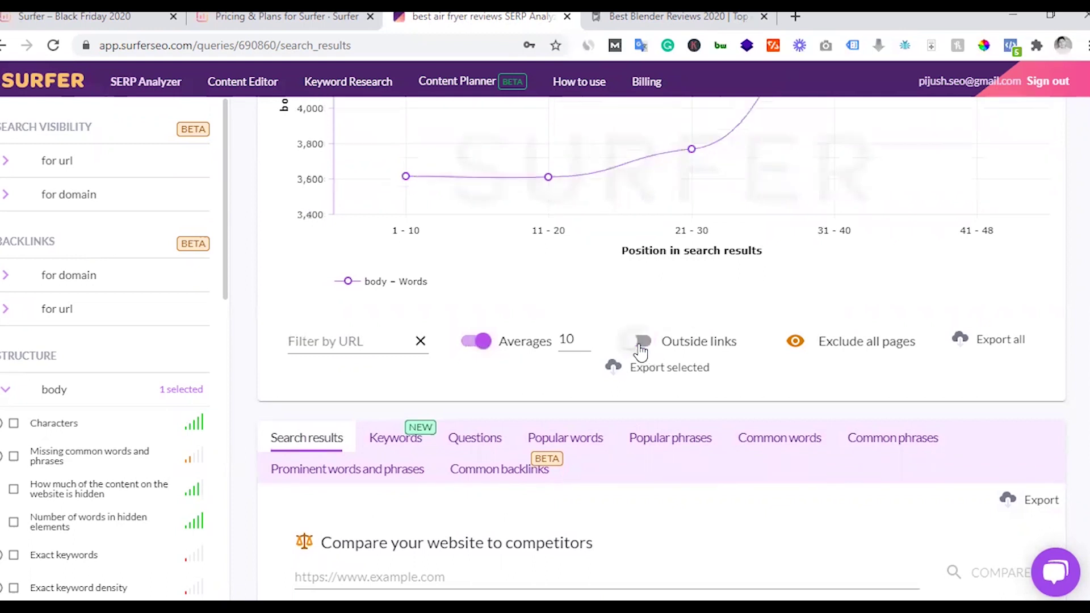
# - Examine the search results for the air fryer query with their content scores, domain ratings and audit options
pyautogui.scroll(-3, 674, 368)
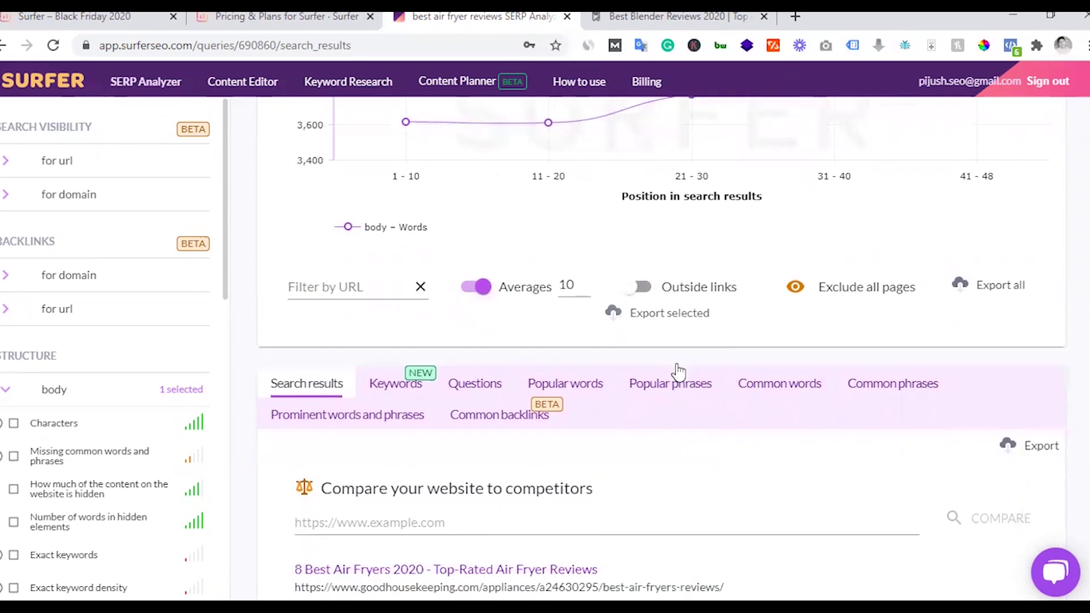
pyautogui.scroll(-1, 676, 369)
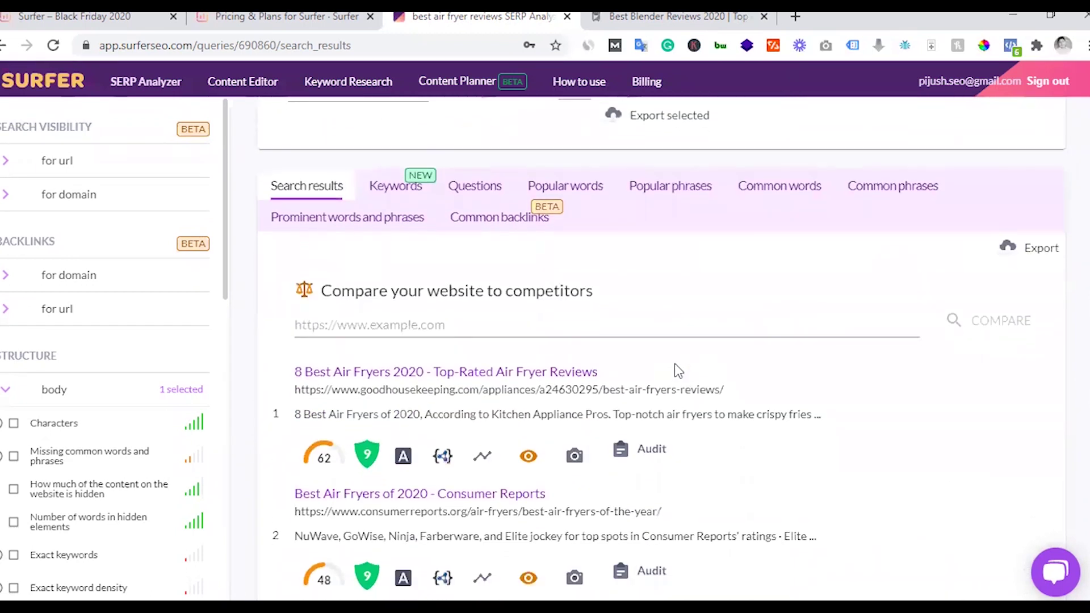
pyautogui.scroll(-1, 675, 369)
pyautogui.scroll(-1, 676, 370)
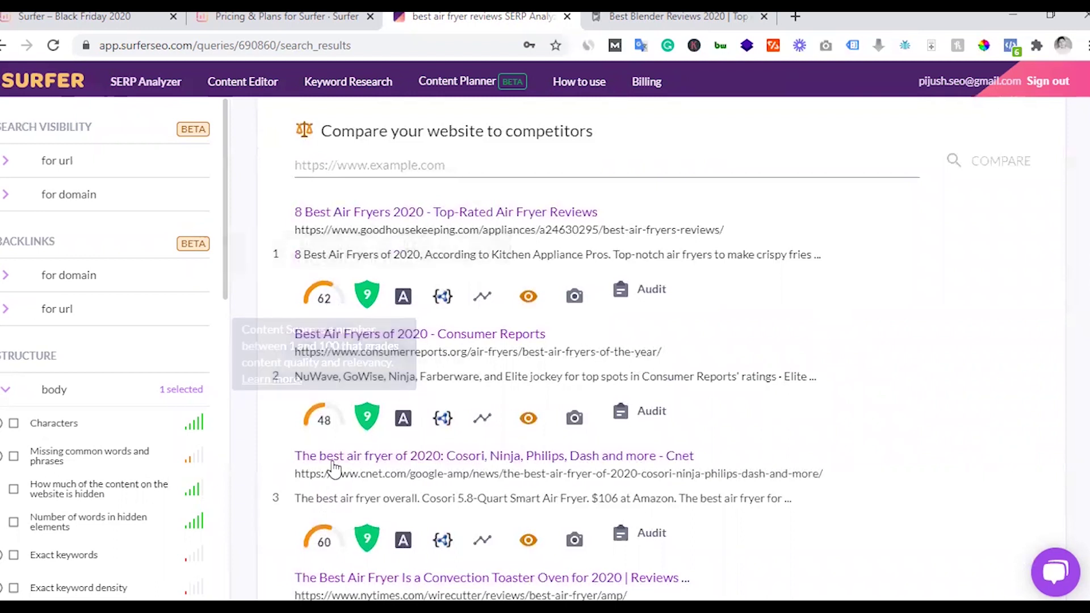
pyautogui.scroll(-3, 320, 427)
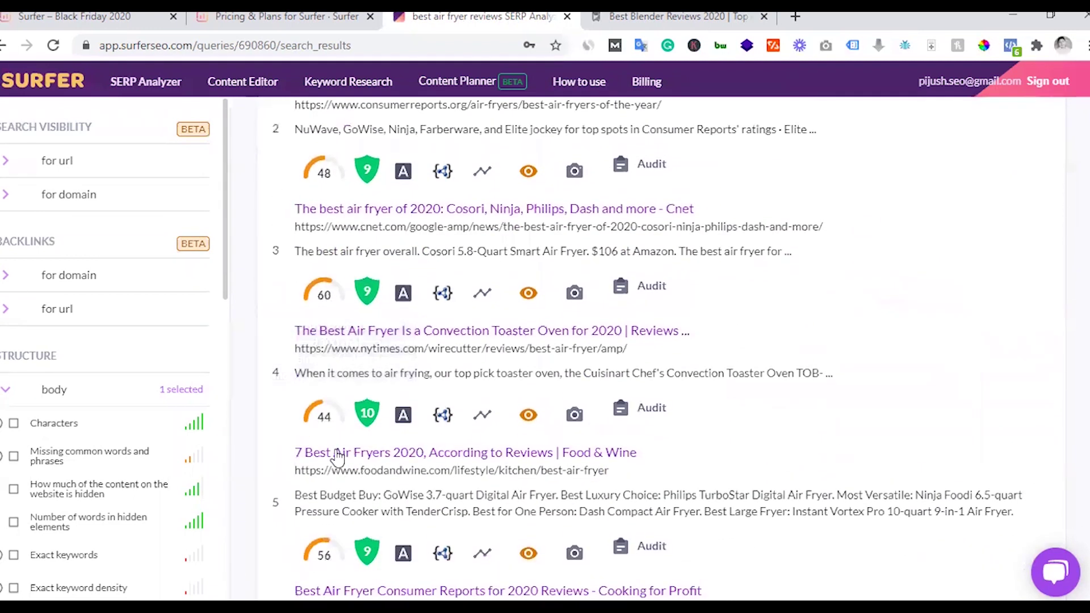
pyautogui.scroll(4, 358, 448)
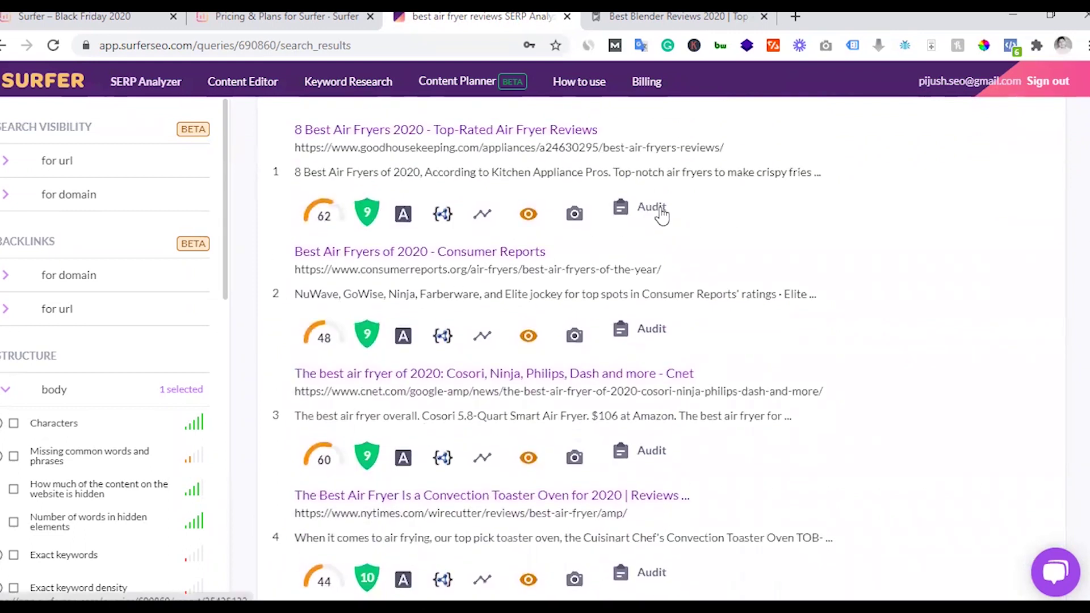
pyautogui.scroll(3, 570, 276)
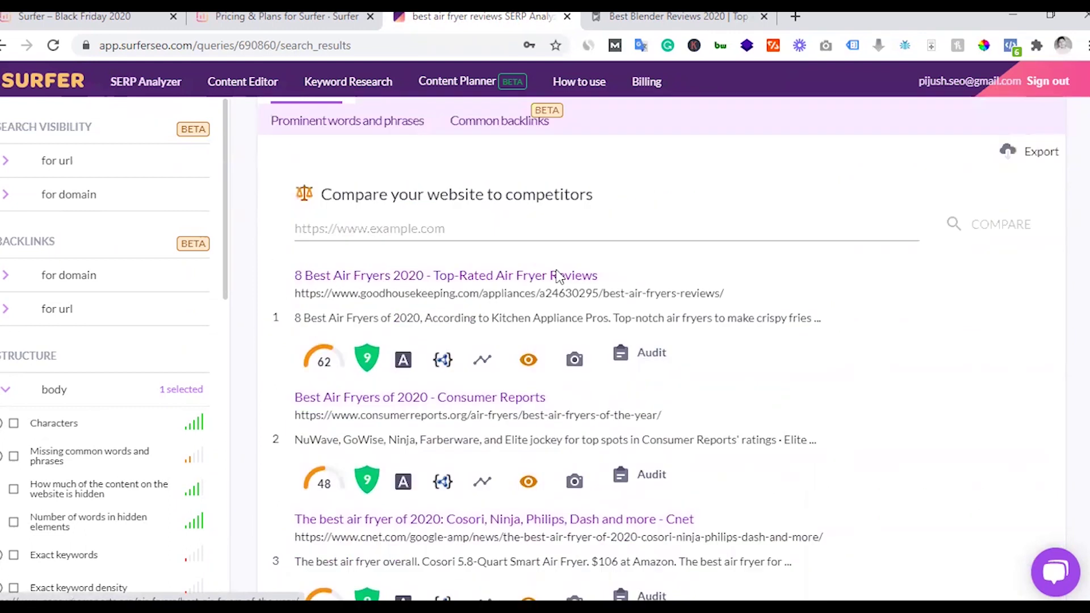
pyautogui.scroll(4, 516, 315)
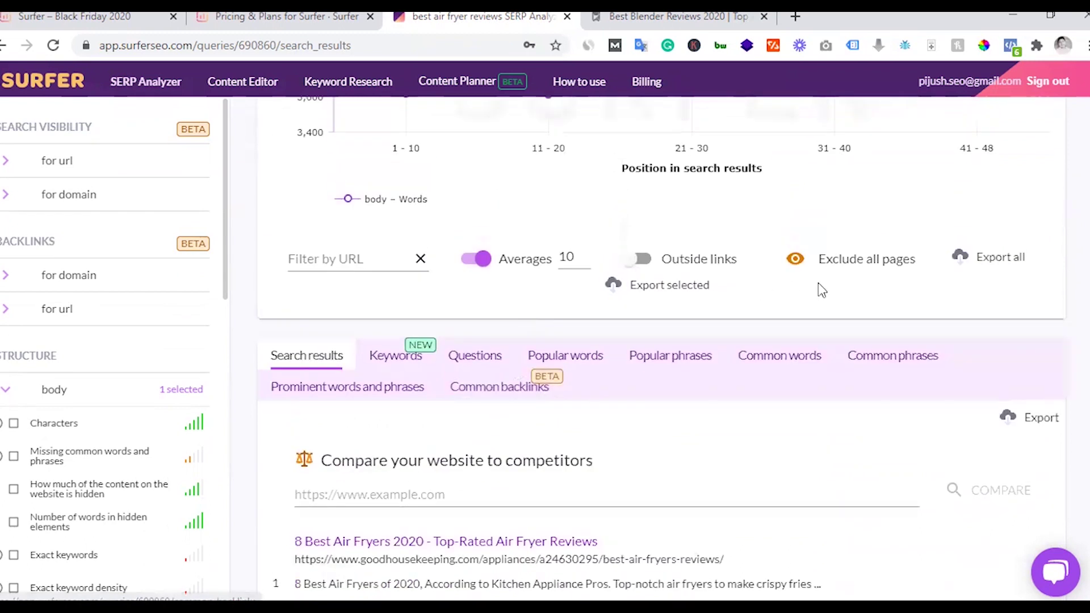
# - Exclude all pages from the chart and audit and check the search results list
pyautogui.click(796, 261)
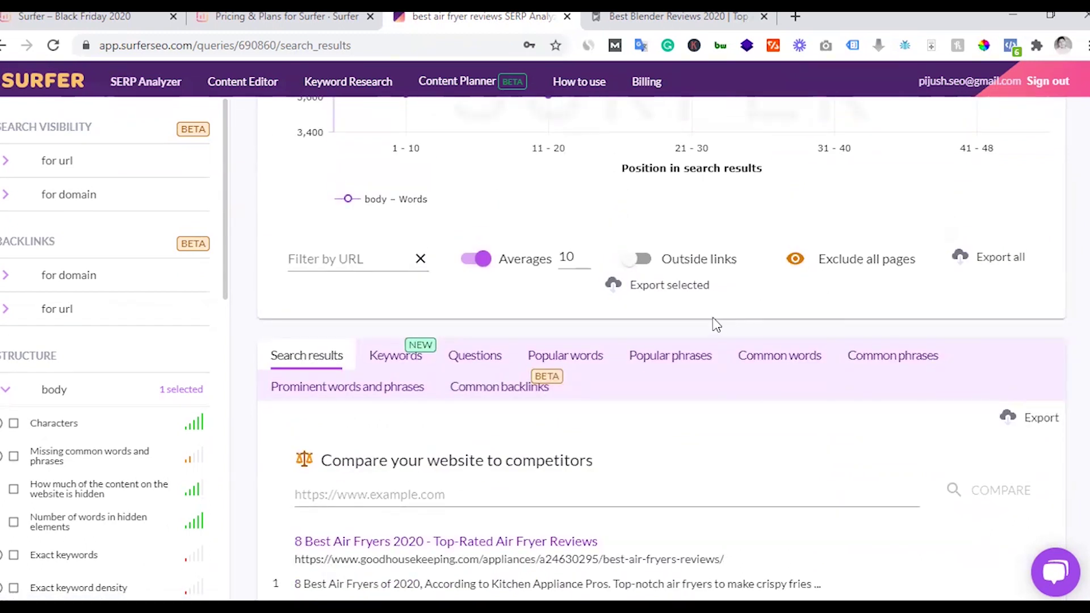
pyautogui.scroll(-5, 711, 325)
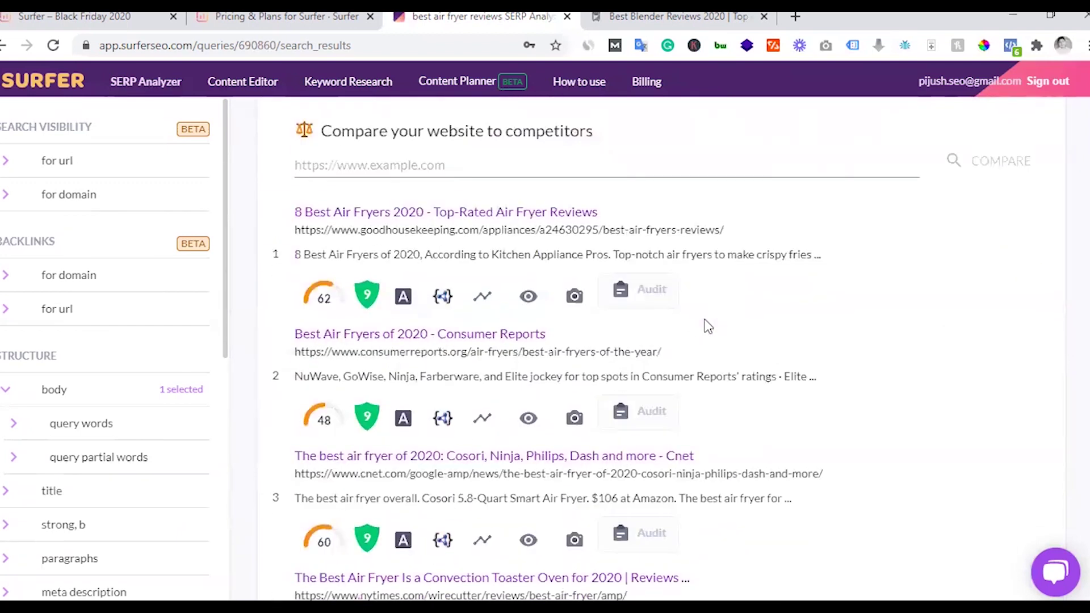
pyautogui.scroll(-2, 708, 327)
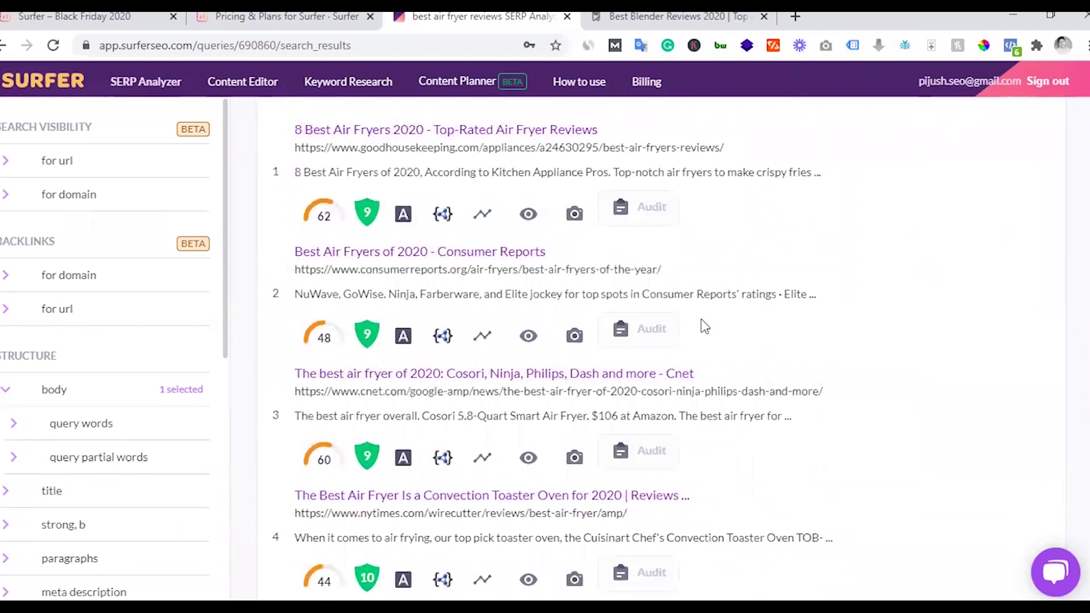
pyautogui.scroll(-2, 699, 319)
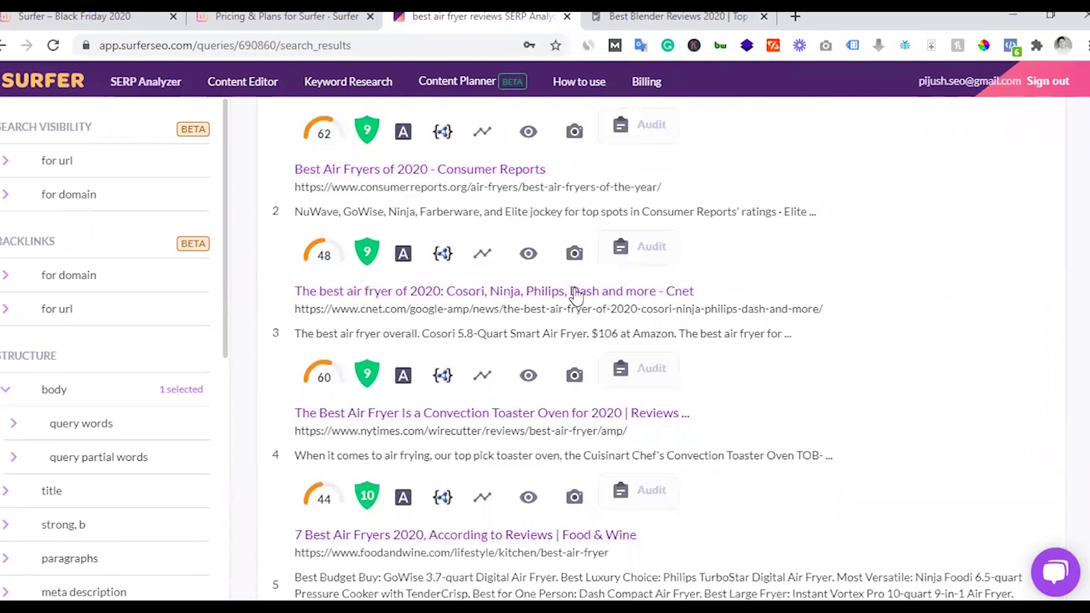
# - Include the first five search results, from Good Housekeeping to Food & Wine, in the chart and audit
pyautogui.click(528, 131)
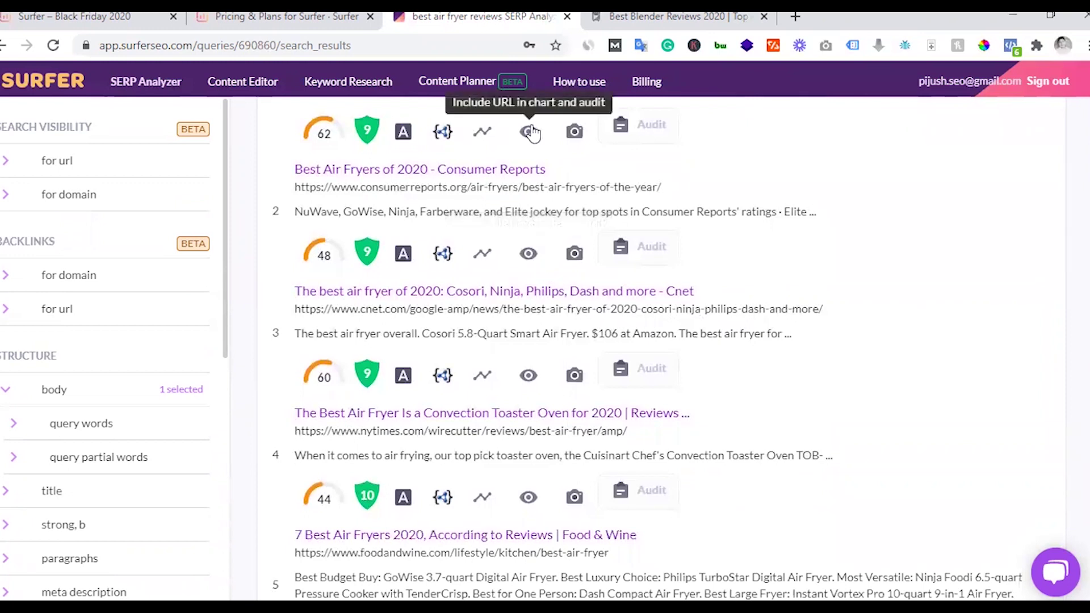
pyautogui.click(528, 253)
pyautogui.click(528, 376)
pyautogui.click(528, 498)
pyautogui.scroll(-3, 533, 493)
pyautogui.scroll(-1, 532, 493)
pyautogui.click(528, 384)
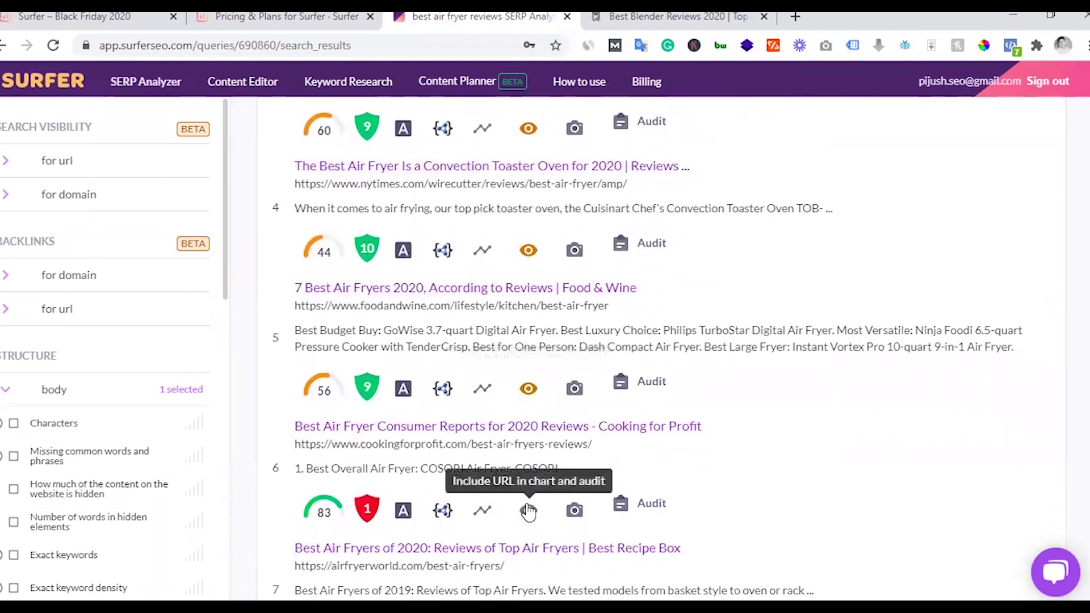
# - Include search results six to ten, from Cooking for Profit to Allrecipes, in the chart and audit
pyautogui.click(528, 505)
pyautogui.scroll(-4, 528, 505)
pyautogui.click(528, 384)
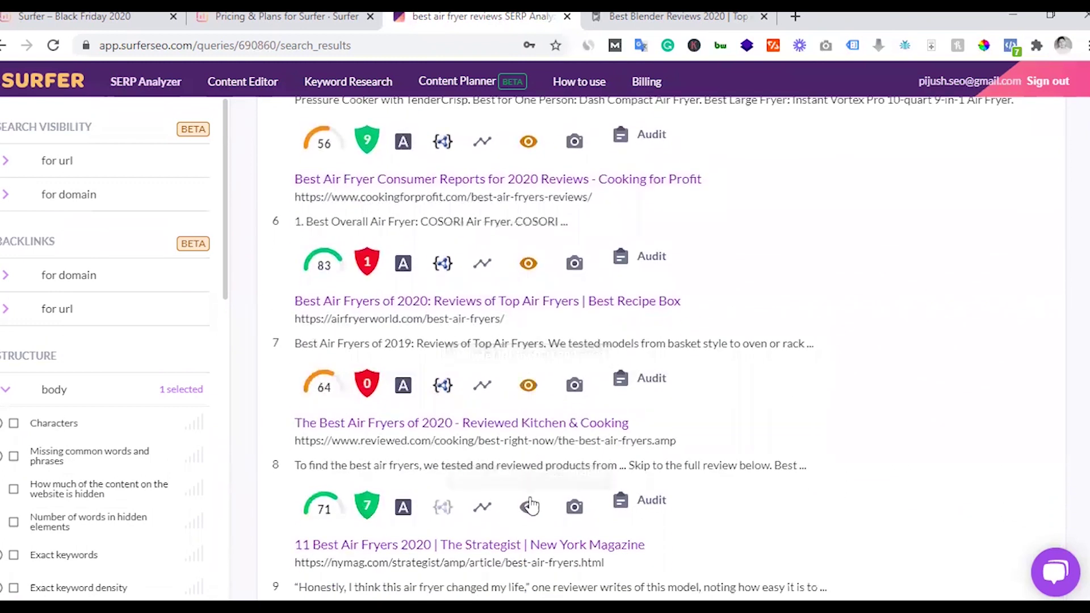
pyautogui.click(527, 509)
pyautogui.scroll(-3, 525, 517)
pyautogui.click(528, 461)
pyautogui.scroll(-3, 528, 461)
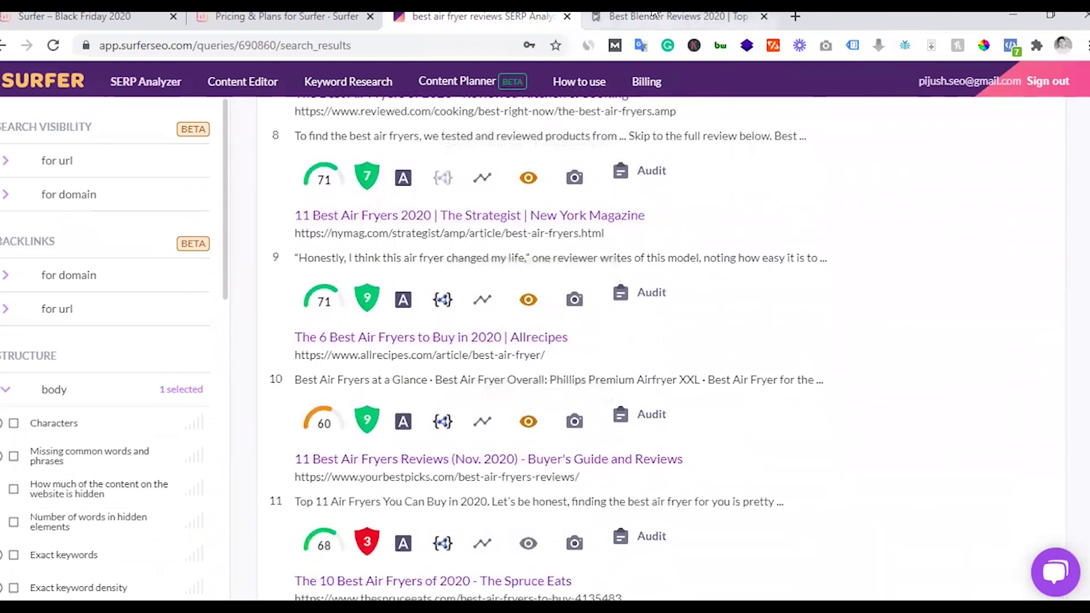
pyautogui.click(676, 17)
pyautogui.click(378, 47)
pyautogui.hotkey('ctrl', 'c')
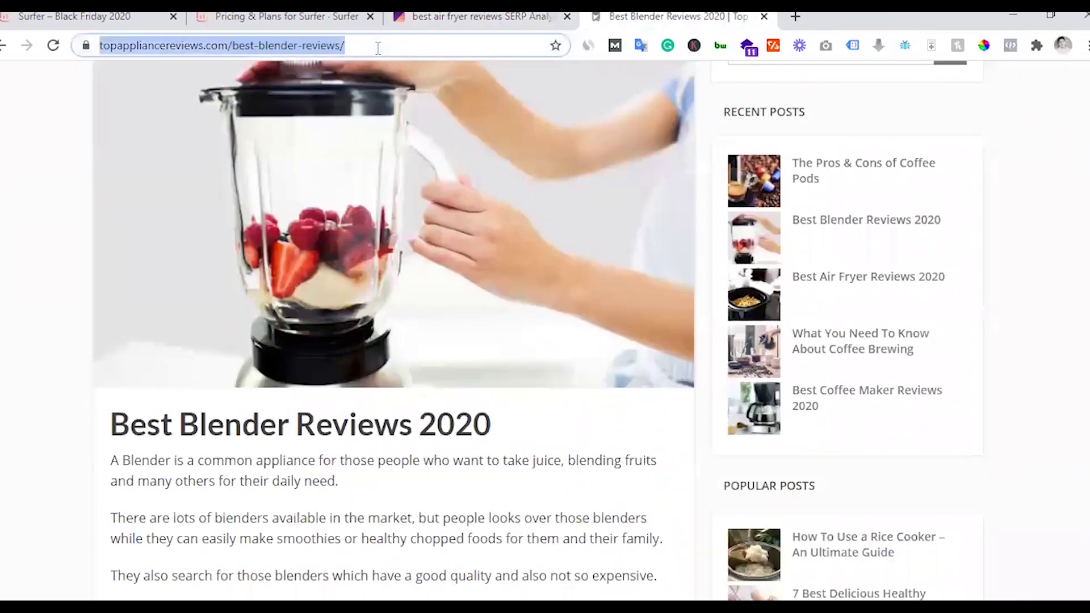
pyautogui.click(439, 21)
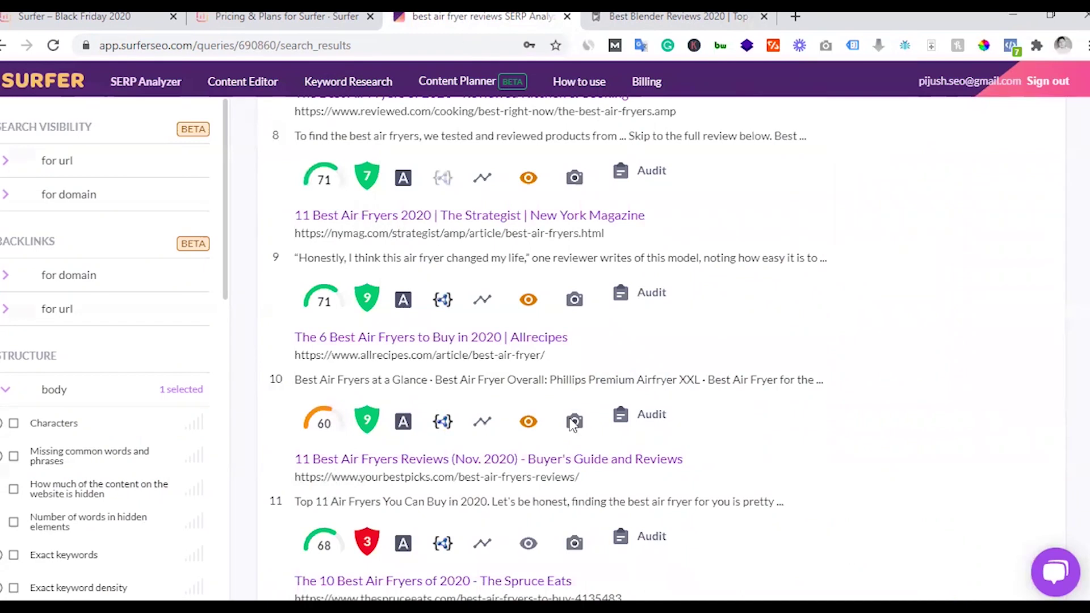
pyautogui.scroll(15, 573, 425)
pyautogui.click(487, 408)
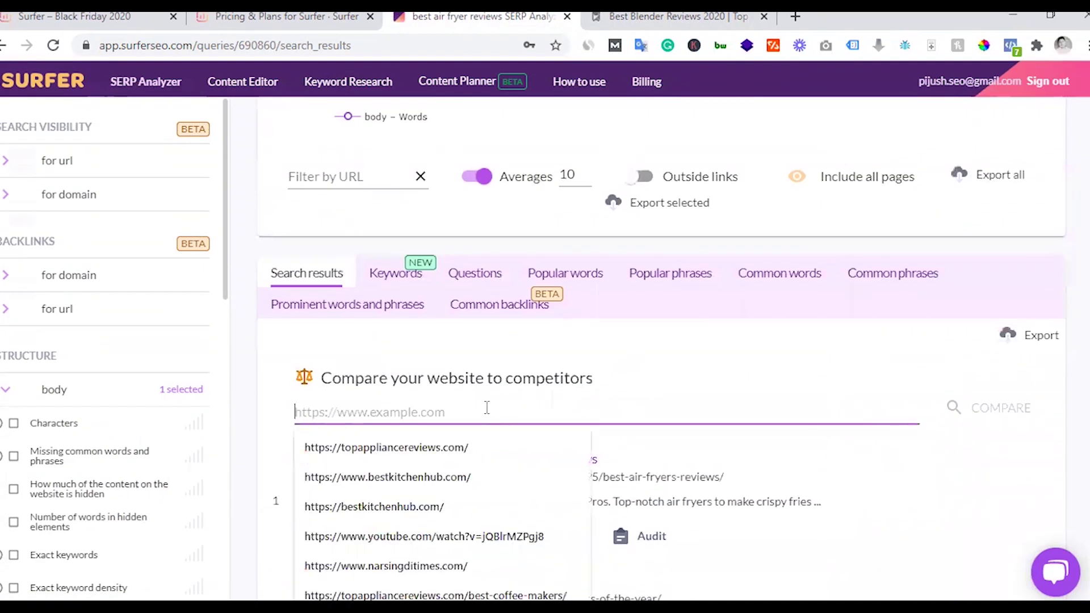
pyautogui.hotkey('ctrl', 'v')
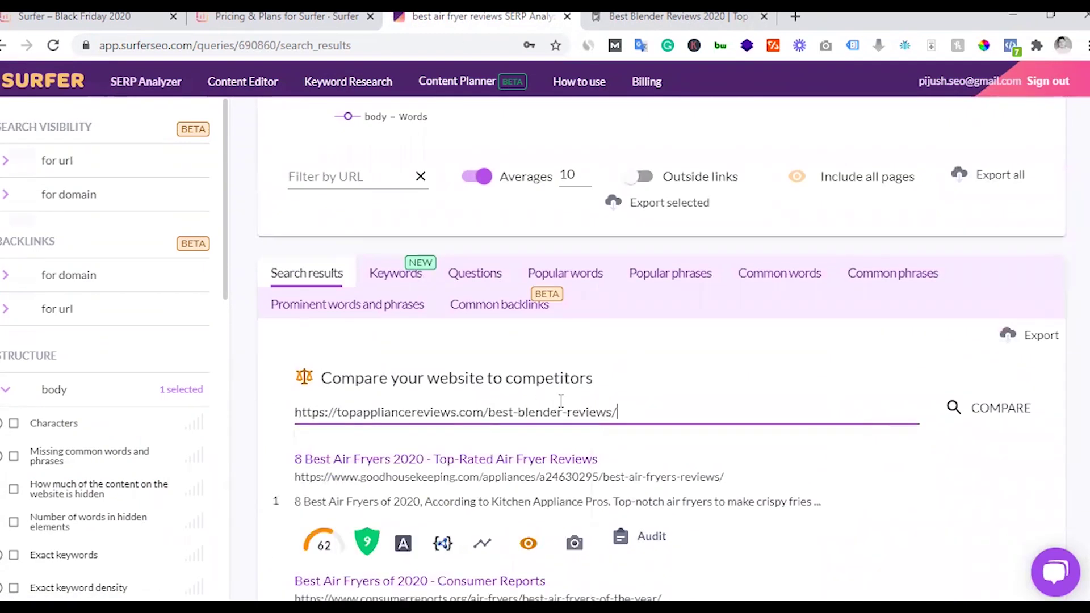
pyautogui.click(1005, 411)
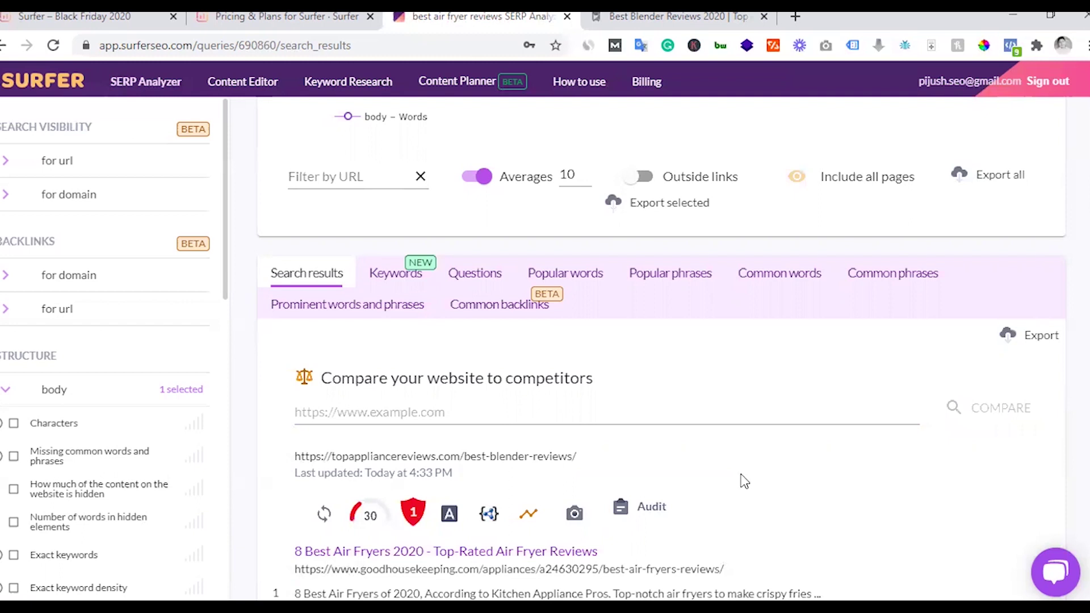
# - Check the compared blender page's content score and open its audit
pyautogui.scroll(-1, 745, 474)
pyautogui.moveTo(370, 437)
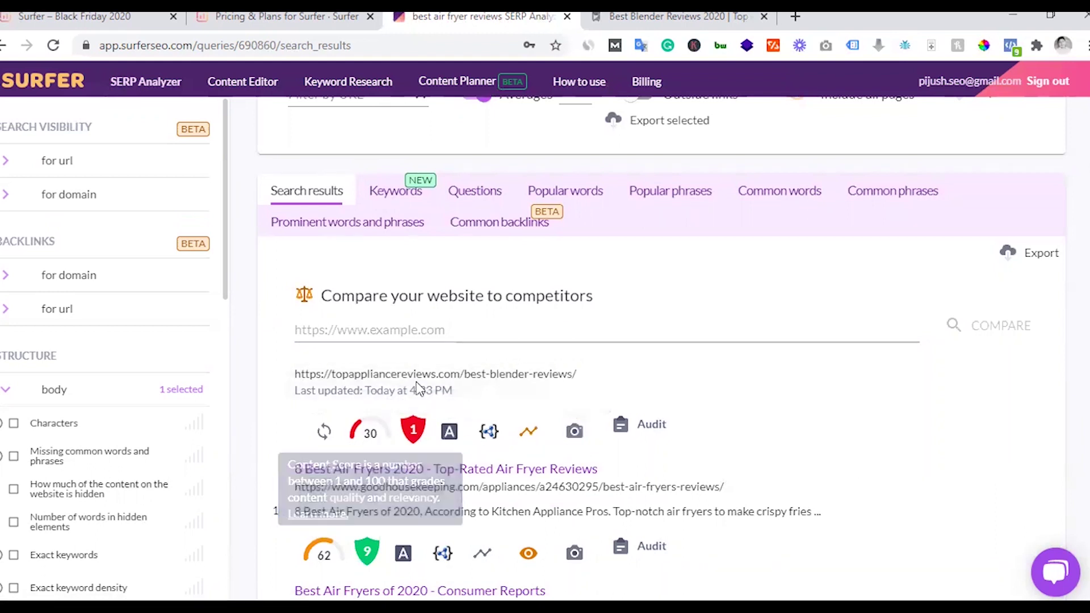
pyautogui.click(659, 429)
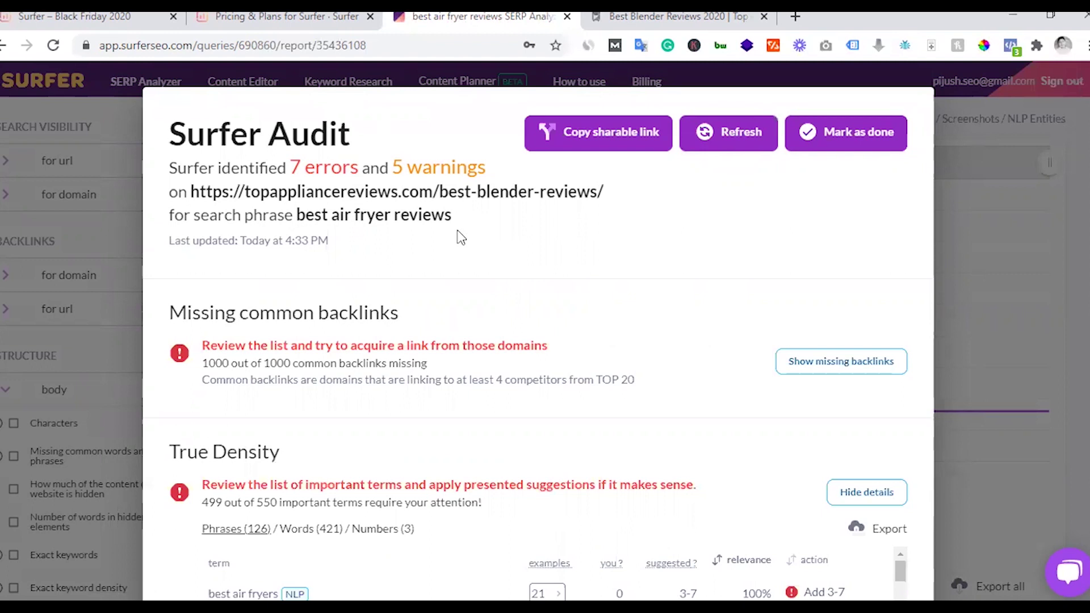
# - Show the audit's missing common backlinks, look through the domains, and hide the list again
pyautogui.scroll(-1, 461, 238)
pyautogui.scroll(-1, 461, 238)
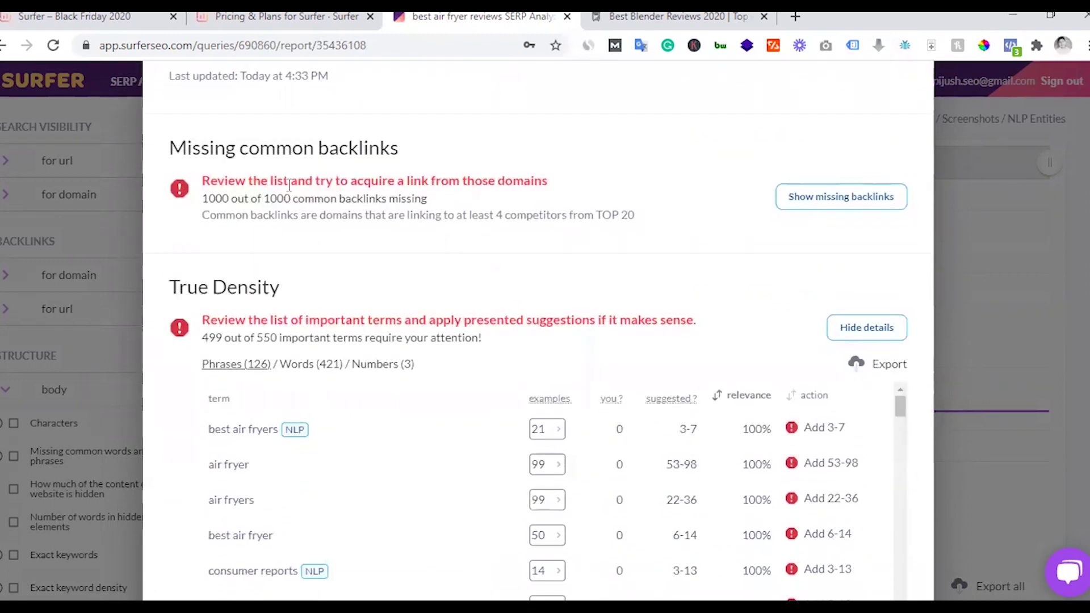
pyautogui.click(801, 204)
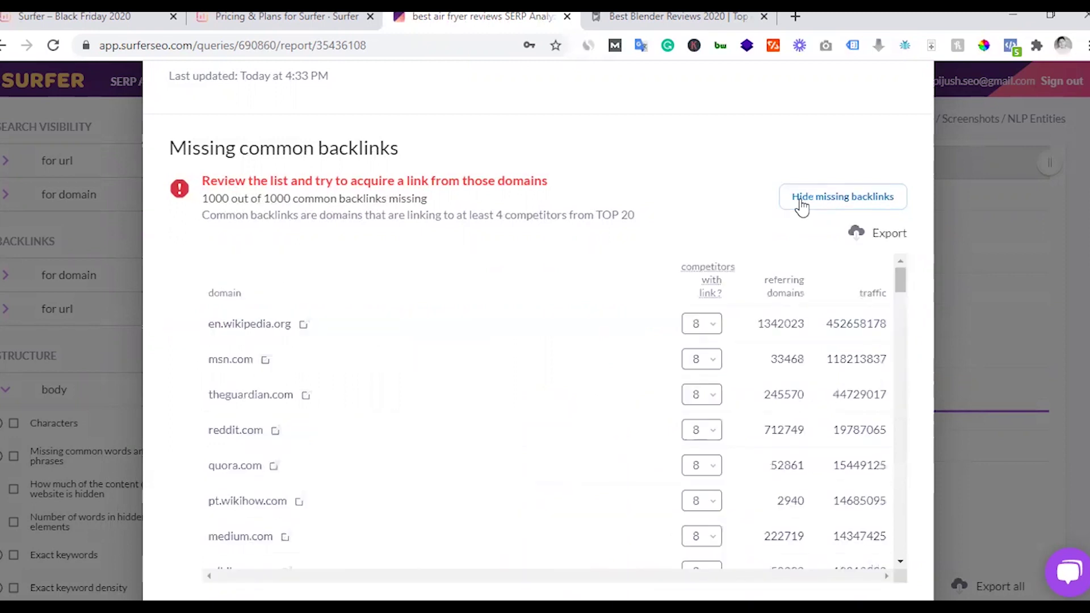
pyautogui.scroll(-1, 356, 415)
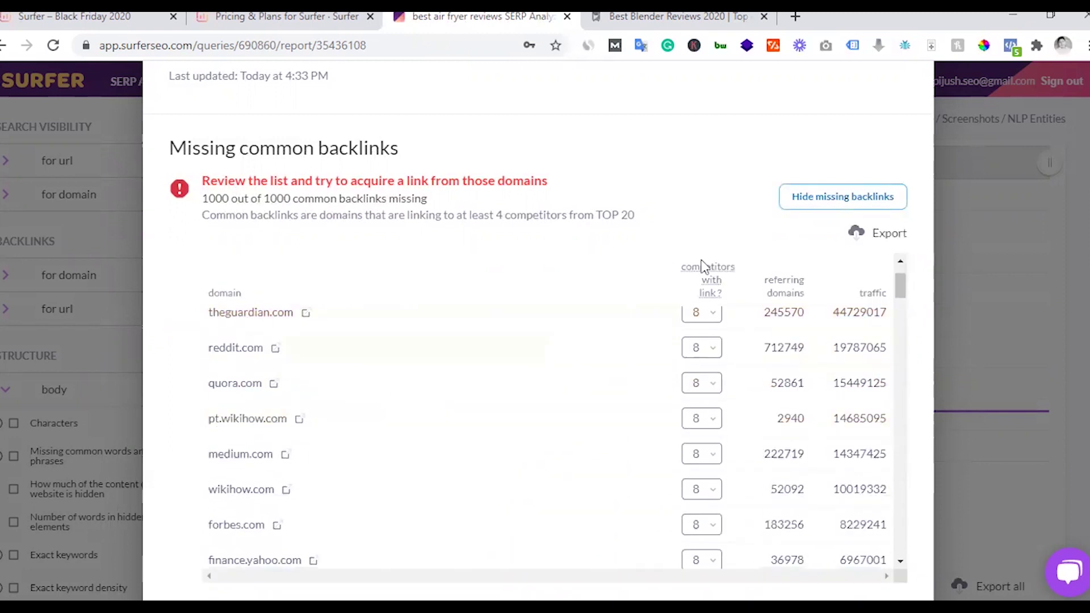
pyautogui.click(840, 196)
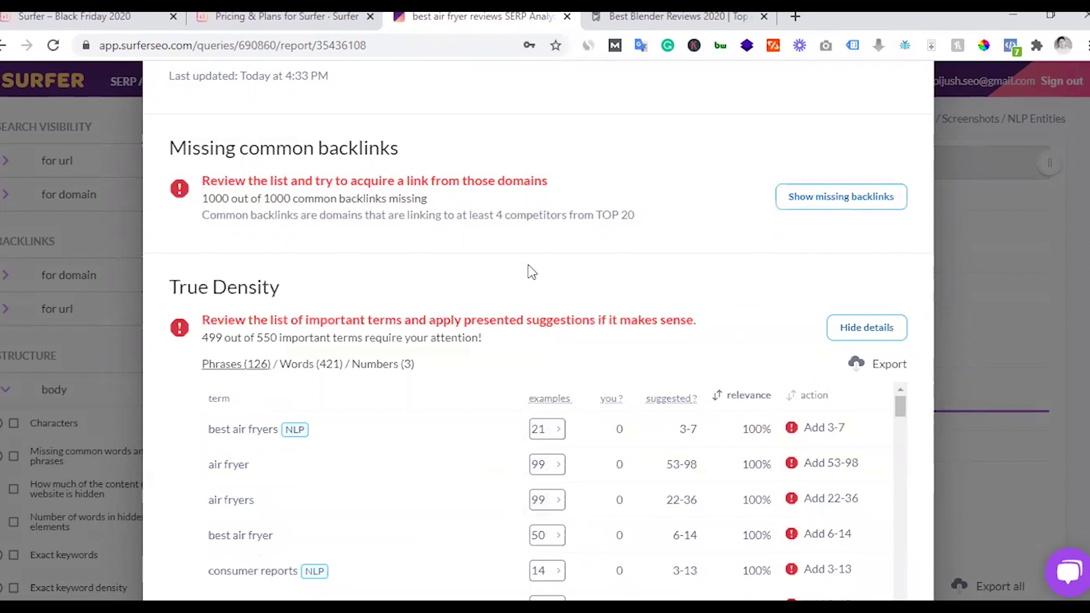
# - Examine the audit's True Density phrase suggestions, including the range for "air fryer", and its Words, Exact keywords, Partial keywords and Number of elements sections
pyautogui.scroll(-3, 532, 272)
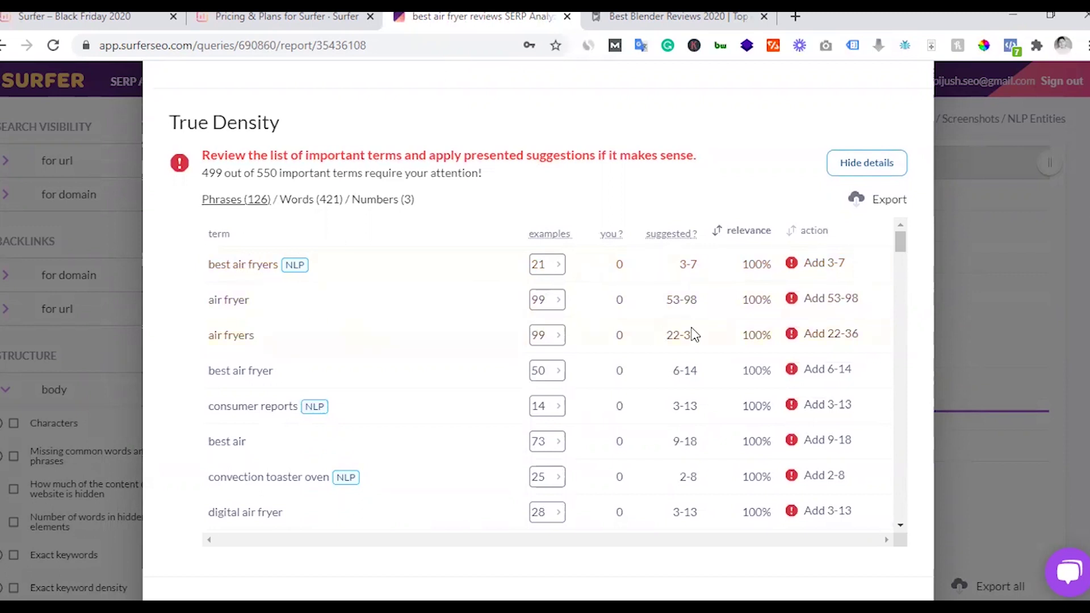
pyautogui.moveTo(670, 303); pyautogui.dragTo(700, 301)
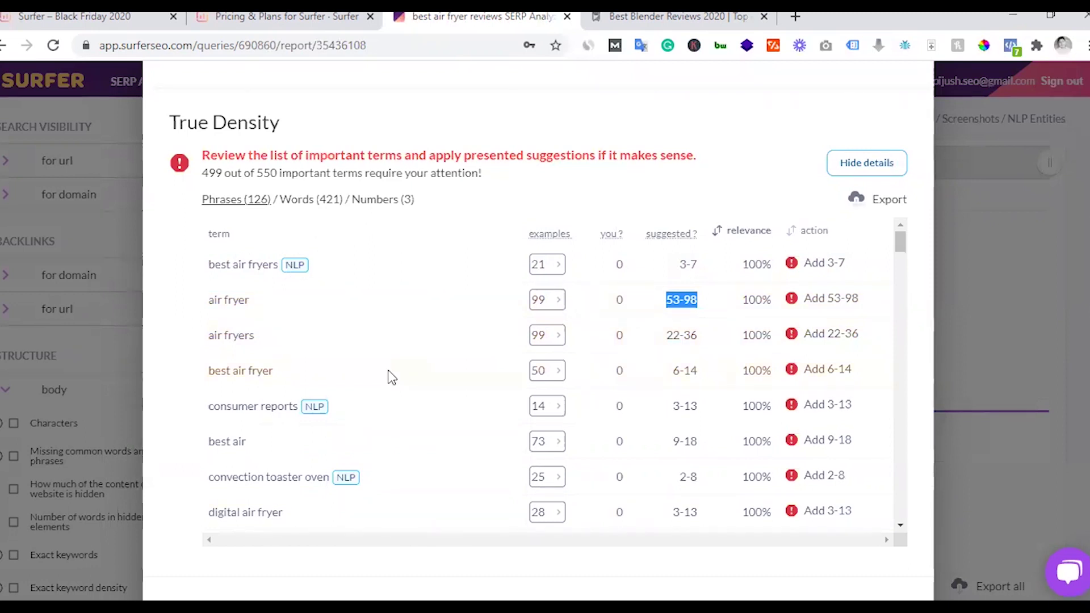
pyautogui.scroll(-5, 392, 377)
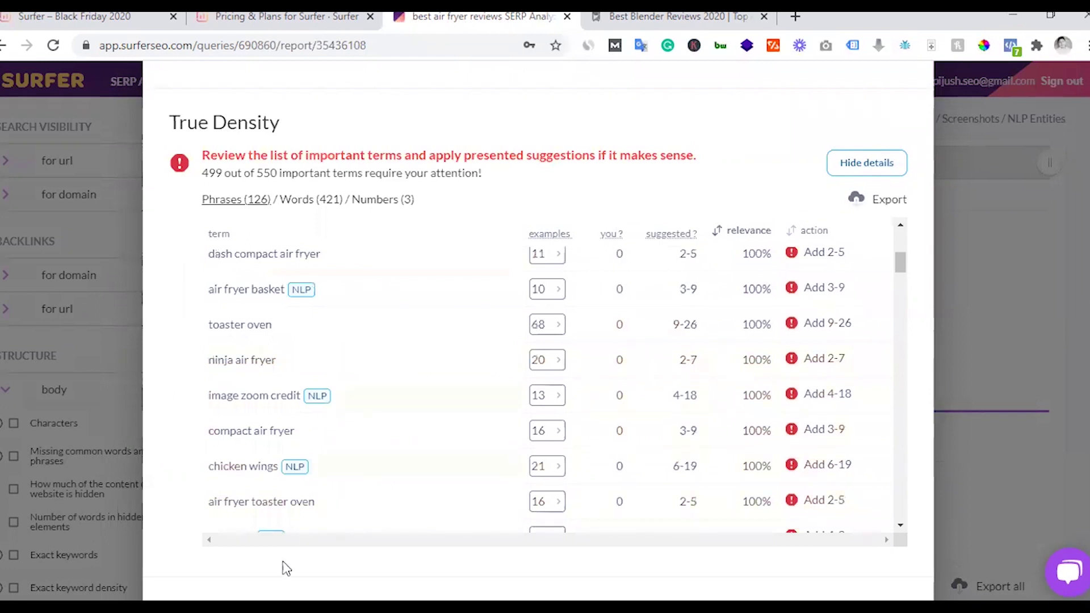
pyautogui.scroll(-2, 286, 564)
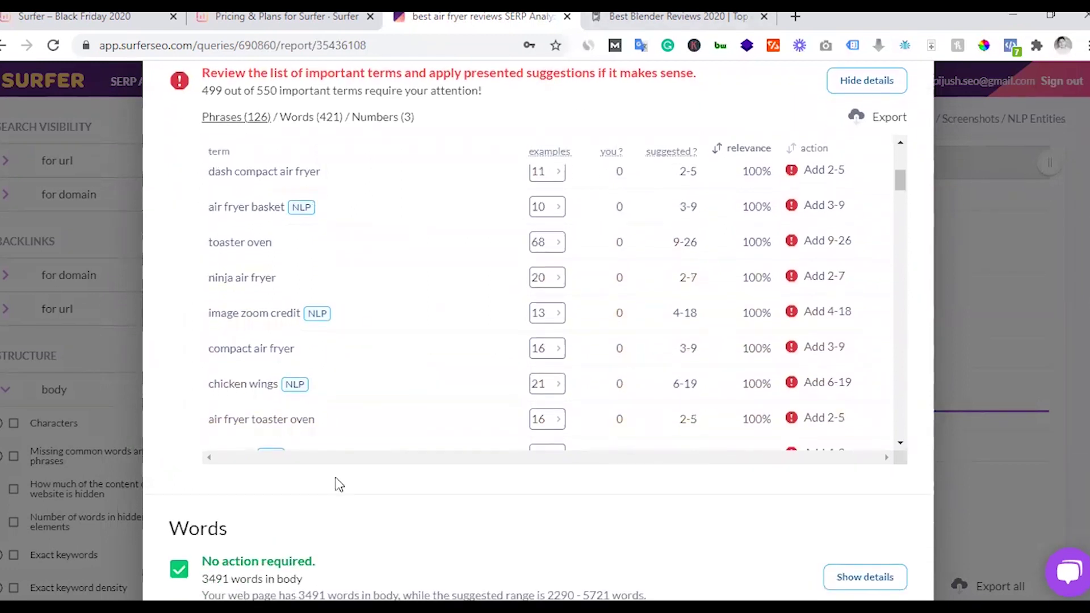
pyautogui.scroll(-7, 339, 484)
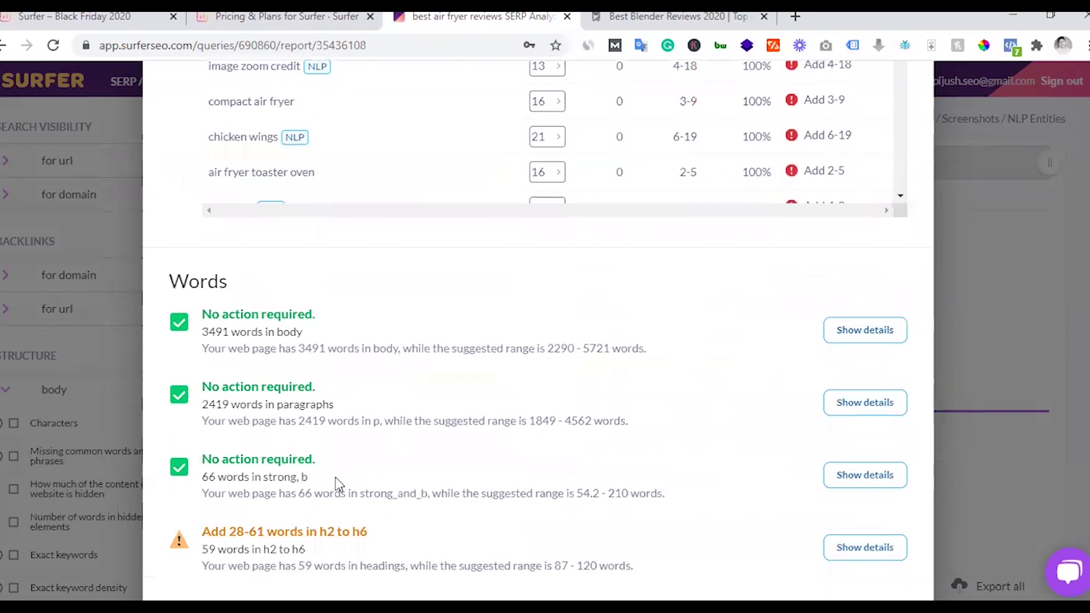
pyautogui.scroll(-10, 338, 485)
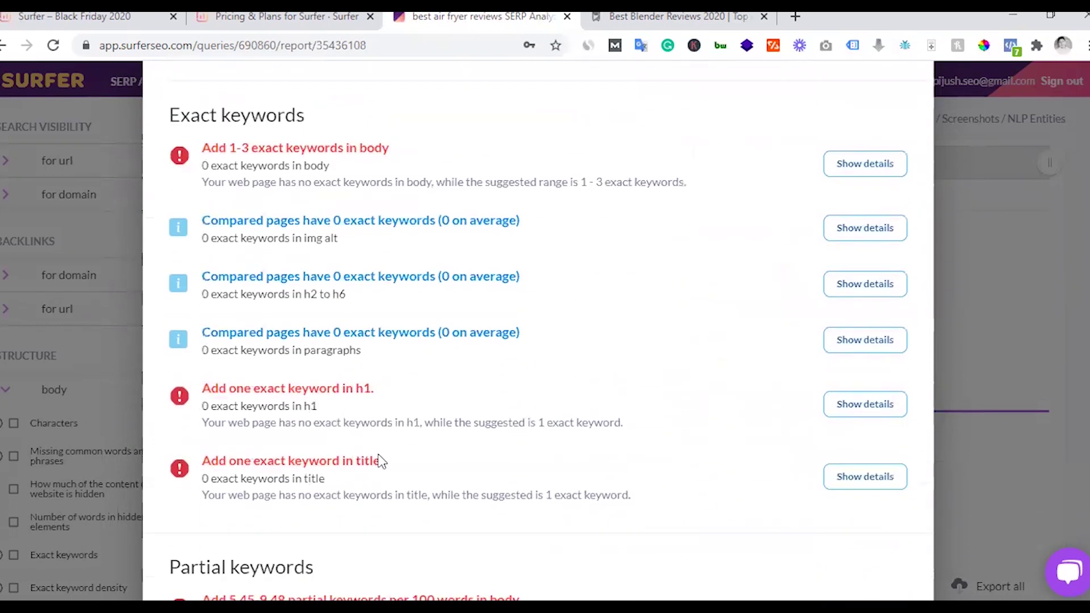
pyautogui.scroll(-15, 380, 460)
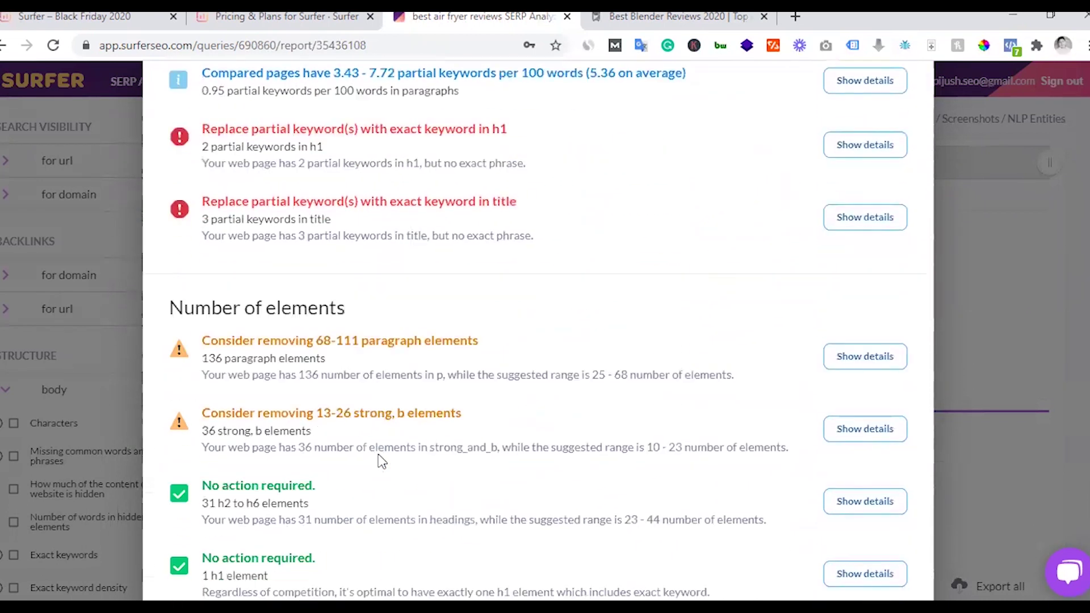
pyautogui.scroll(20, 381, 460)
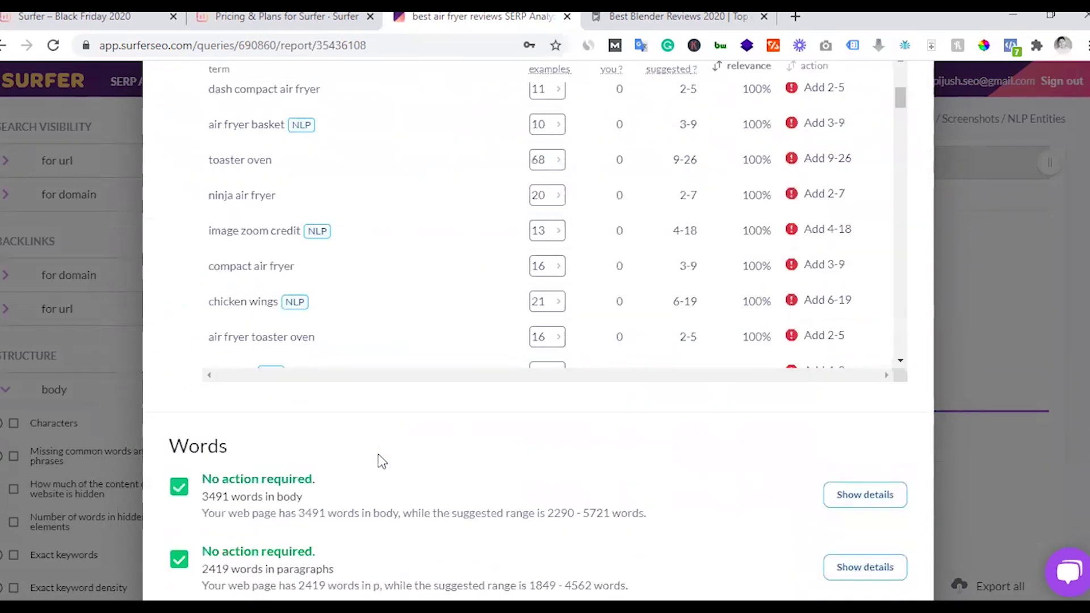
pyautogui.scroll(4, 381, 460)
# - Look through the Surfer Black Friday page from the plan offers to its introduction, and return to the blender page's audit
pyautogui.click(79, 15)
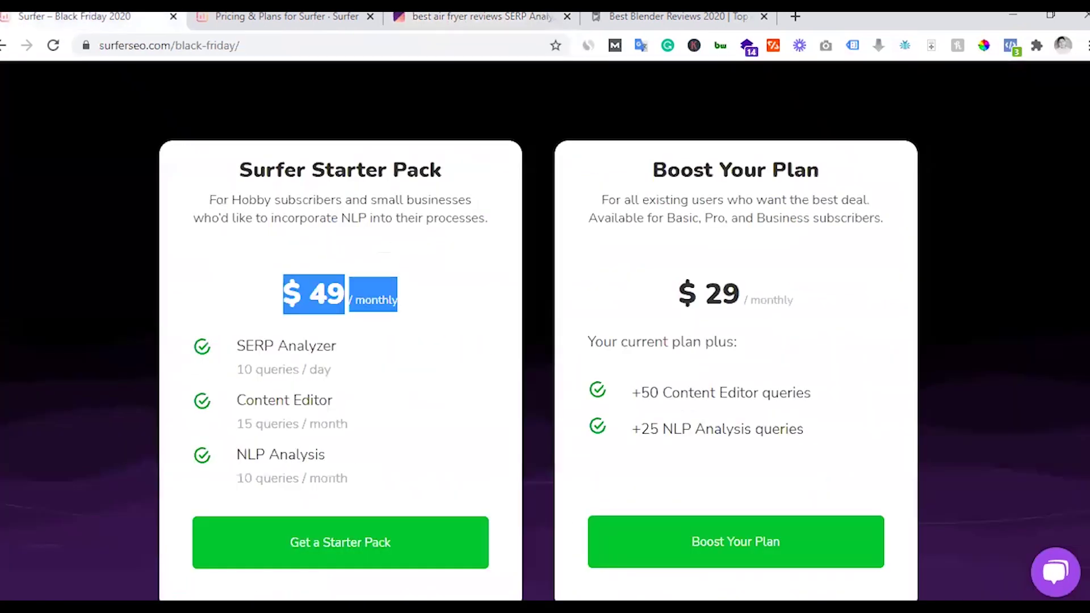
pyautogui.click(117, 392)
pyautogui.scroll(12, 117, 393)
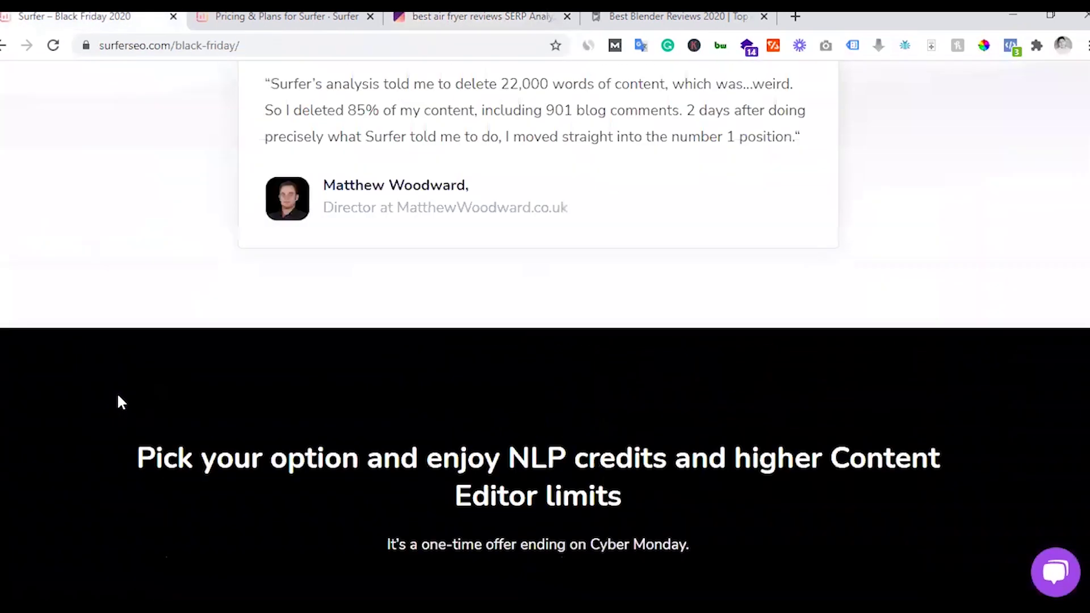
pyautogui.scroll(15, 117, 394)
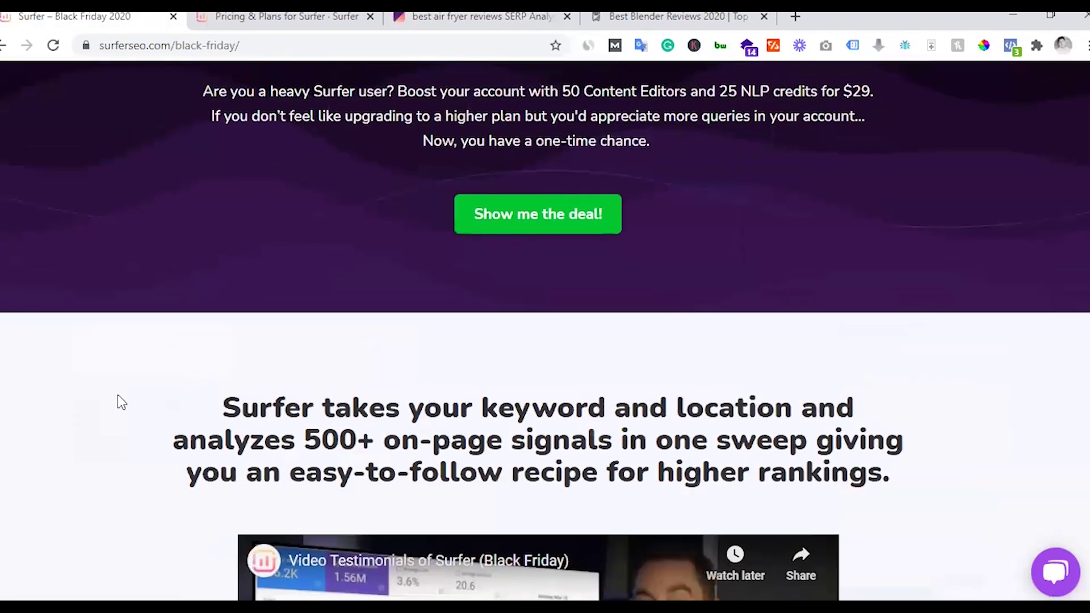
pyautogui.scroll(15, 117, 394)
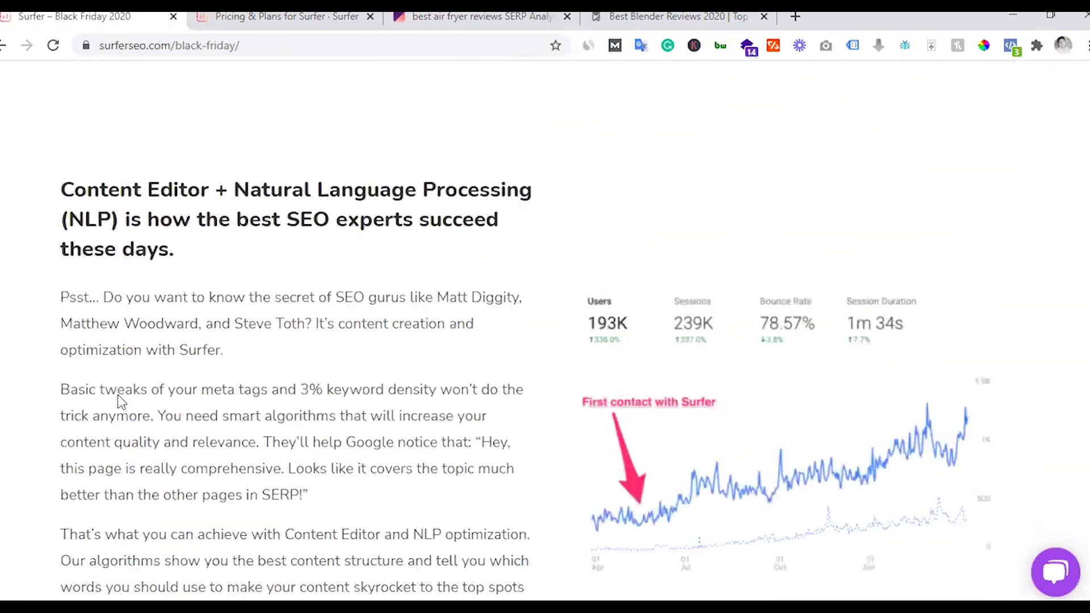
pyautogui.scroll(8, 118, 397)
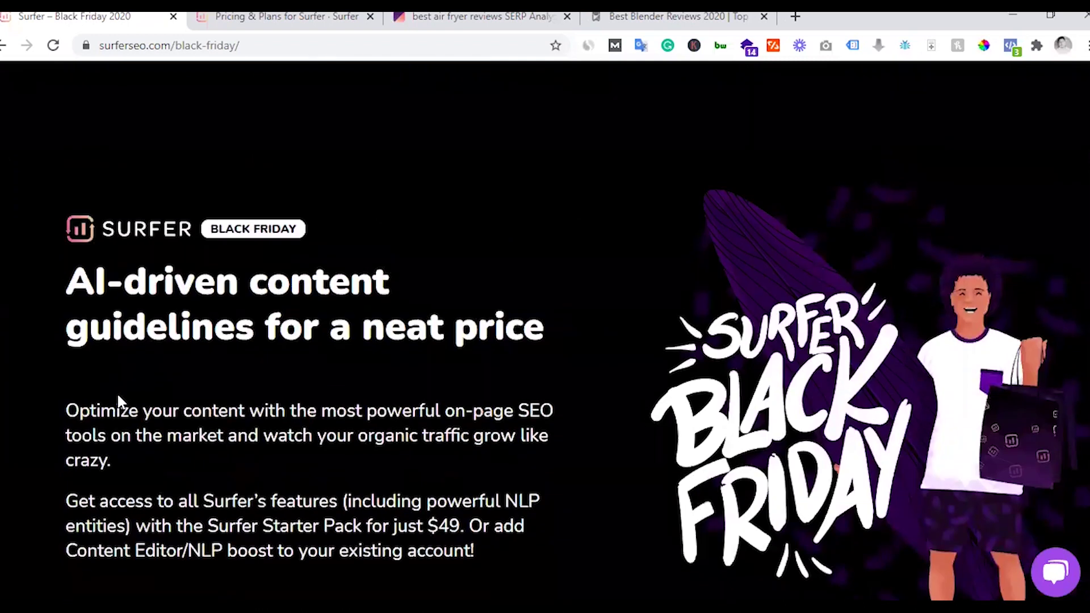
pyautogui.scroll(-3, 142, 372)
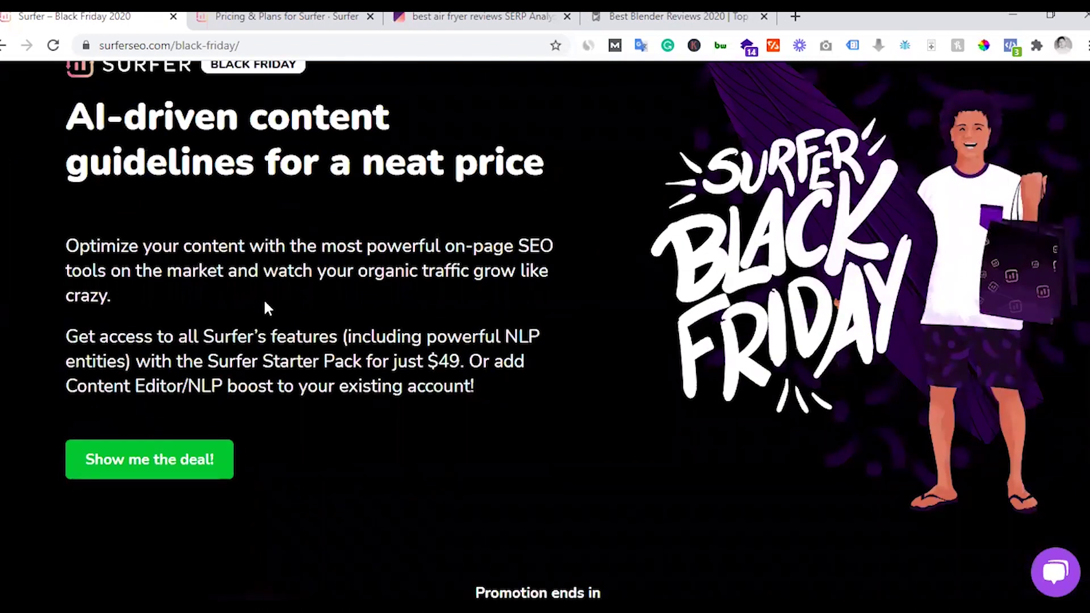
pyautogui.scroll(-5, 266, 307)
pyautogui.scroll(-7, 265, 302)
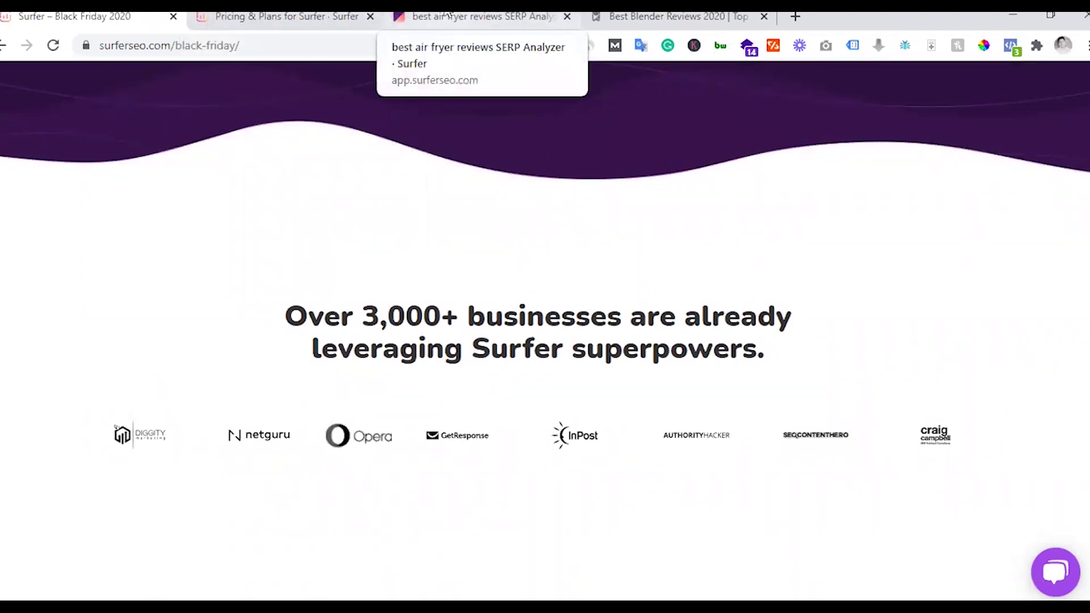
pyautogui.click(273, 16)
pyautogui.click(466, 16)
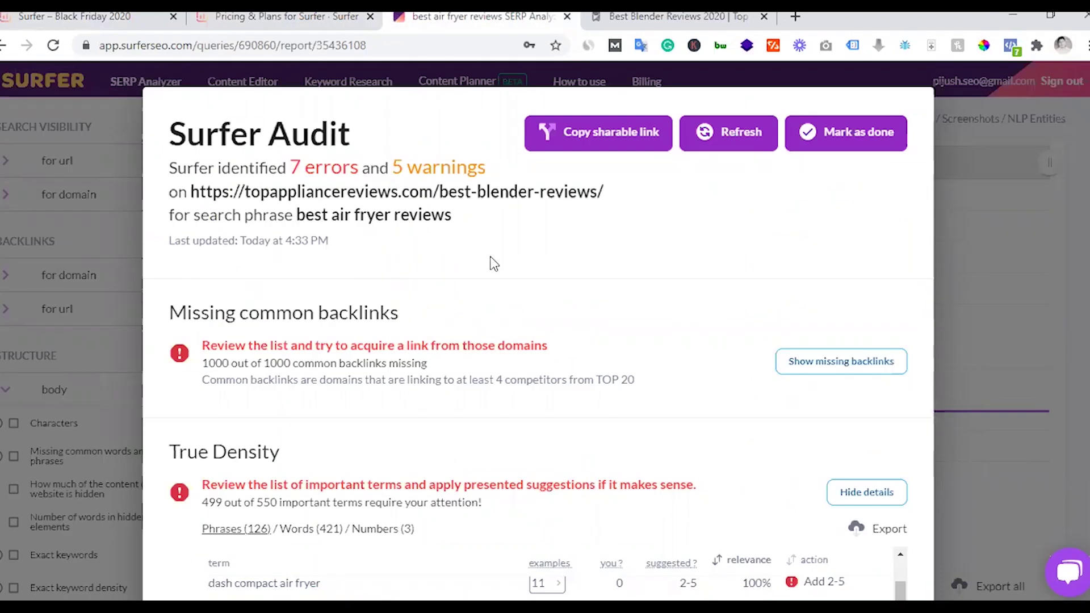